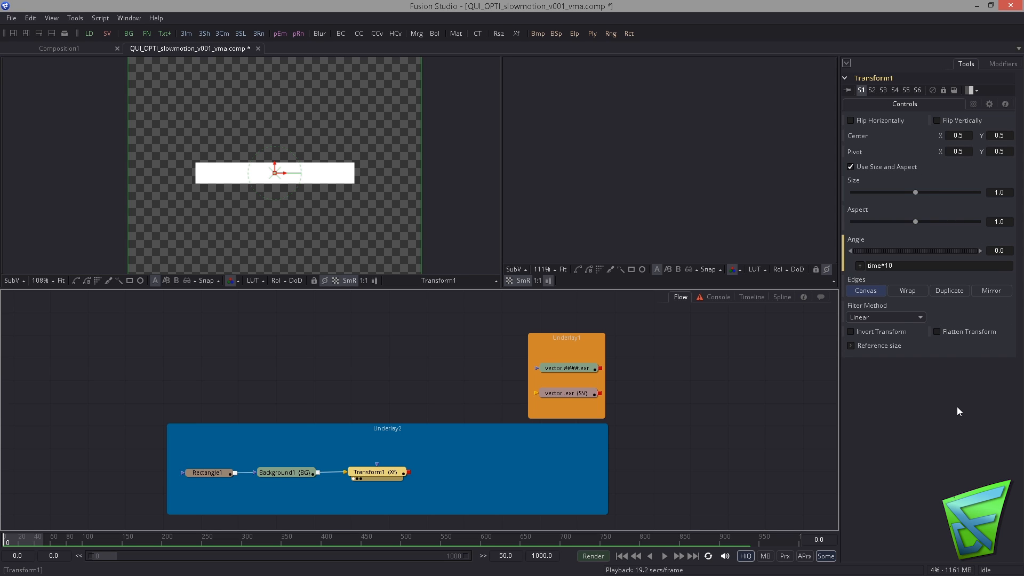
left_click(75, 18)
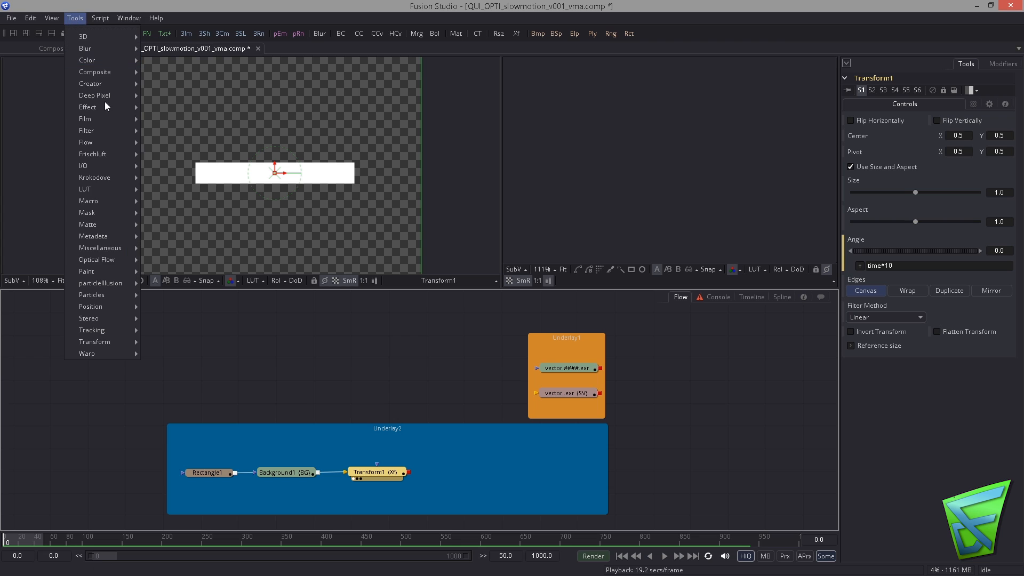
mouse_move(89, 259)
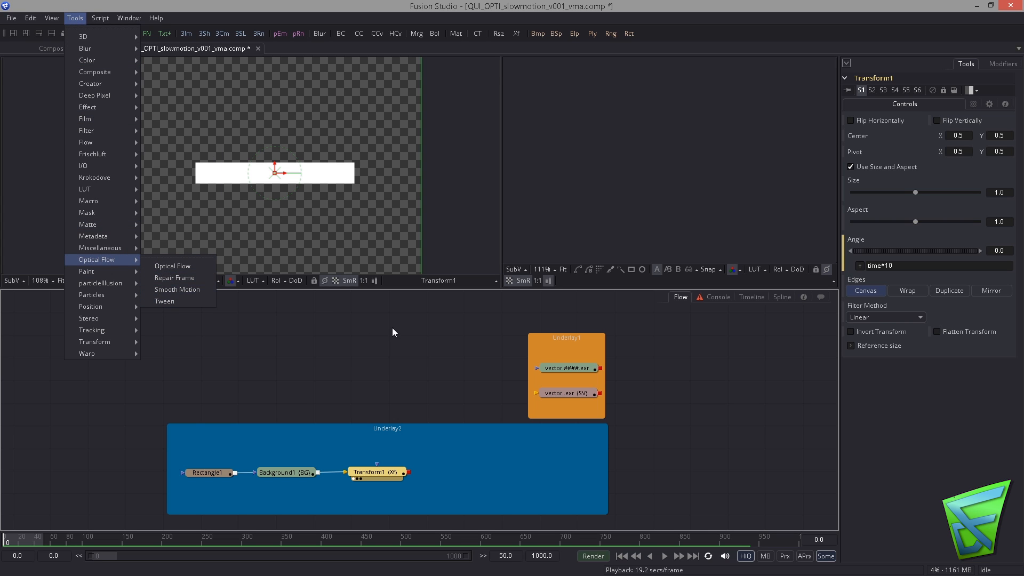
left_click(439, 346)
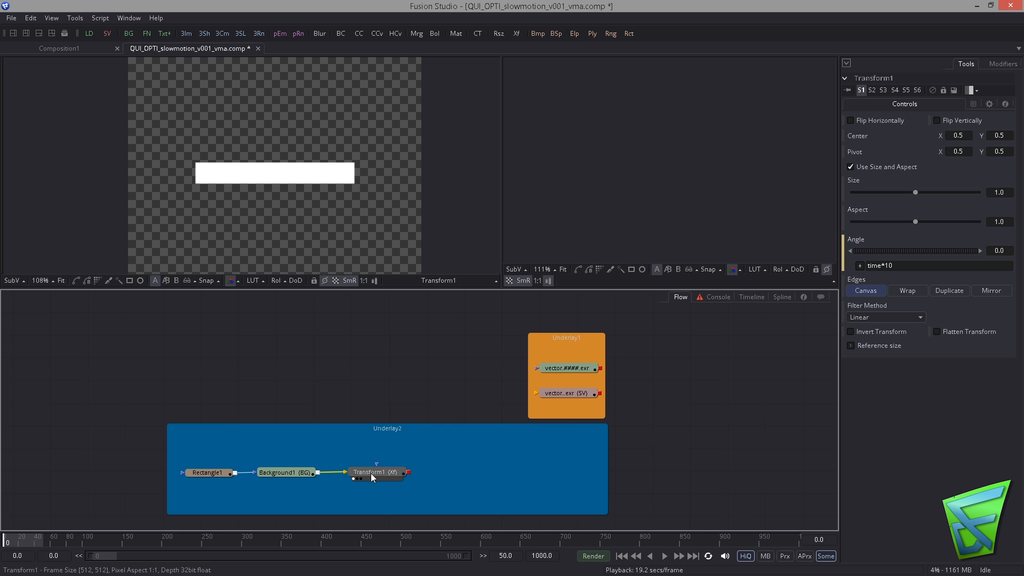
Play back the original rotating bar animation from Transform1 and stop it
left_click(663, 555)
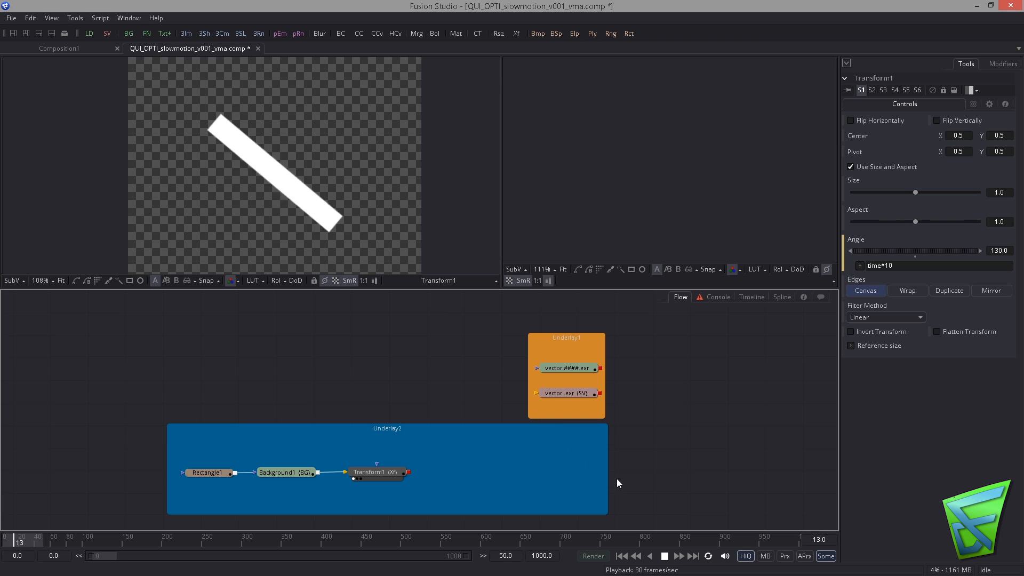
key("space")
Add a Time Speed node after Transform1 in the flow and show it in the first viewer
key("ctrl+space")
type("tim")
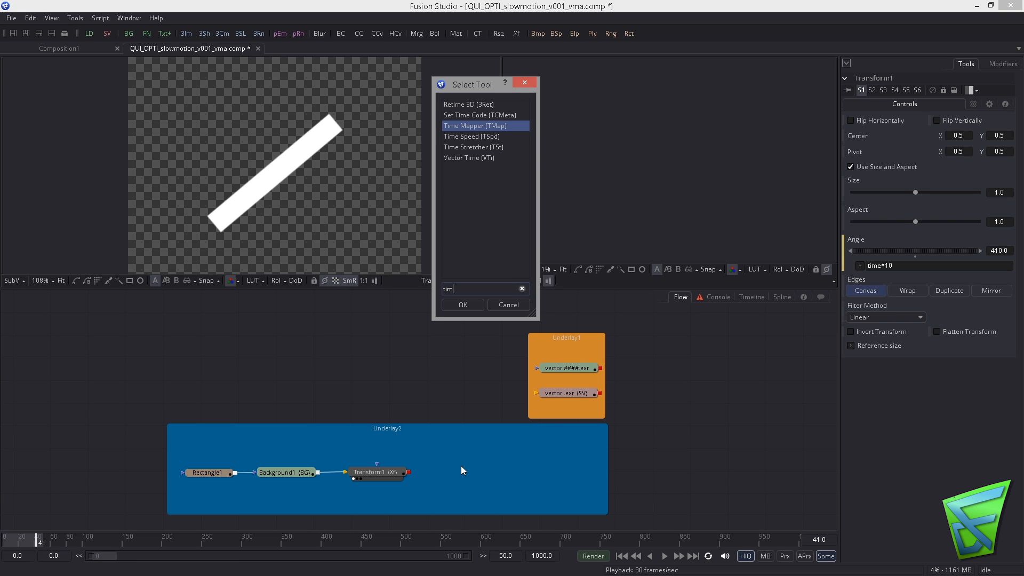
key("Down")
key("Return")
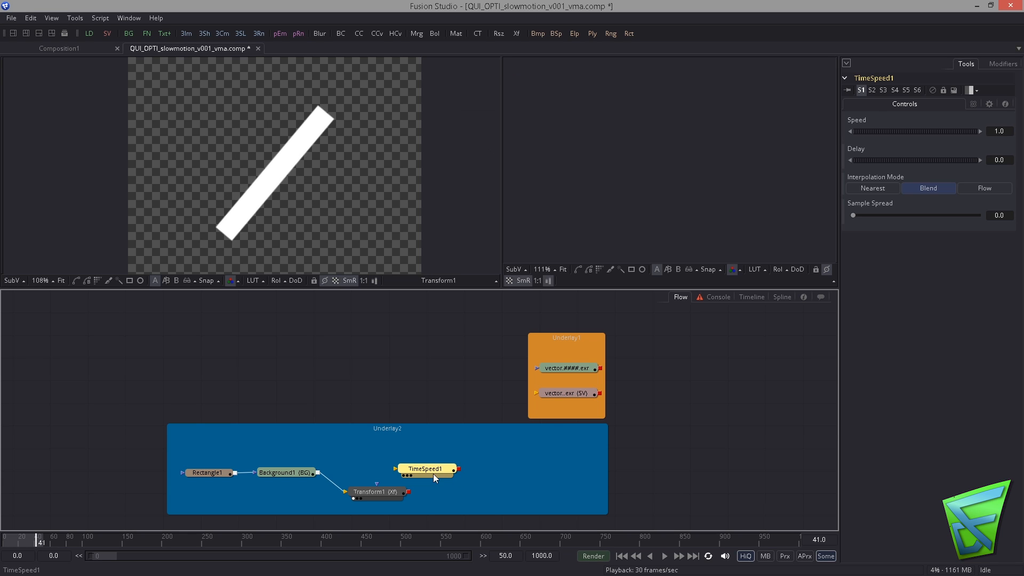
left_click(397, 474)
mouse_move(405, 472)
left_mouse_down()
mouse_move(460, 472)
mouse_move(397, 473)
left_mouse_up()
left_click_drag(472, 473, 482, 475)
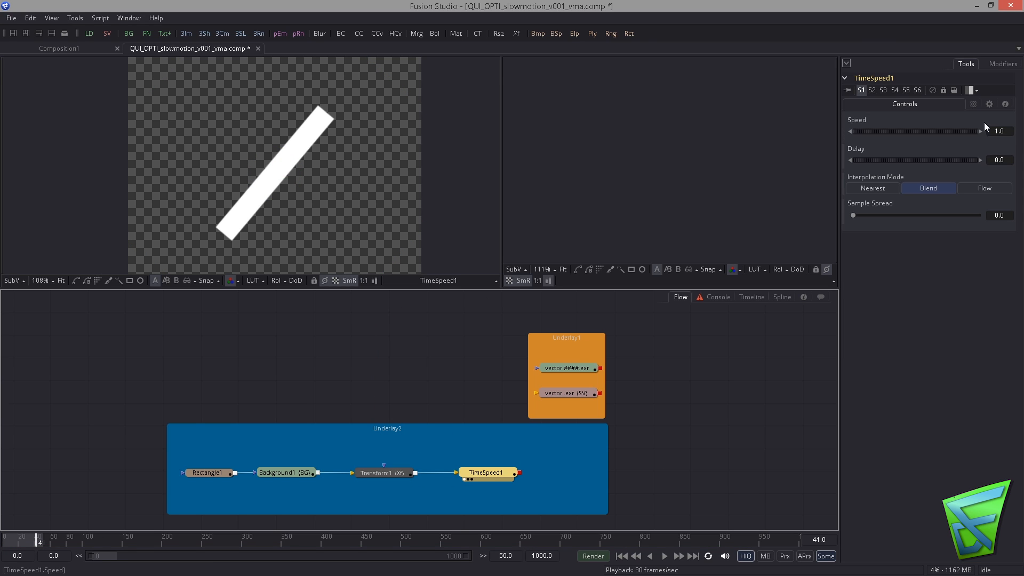
Set TimeSpeed1's Speed to 0.4
left_click(1008, 131)
type("0.4")
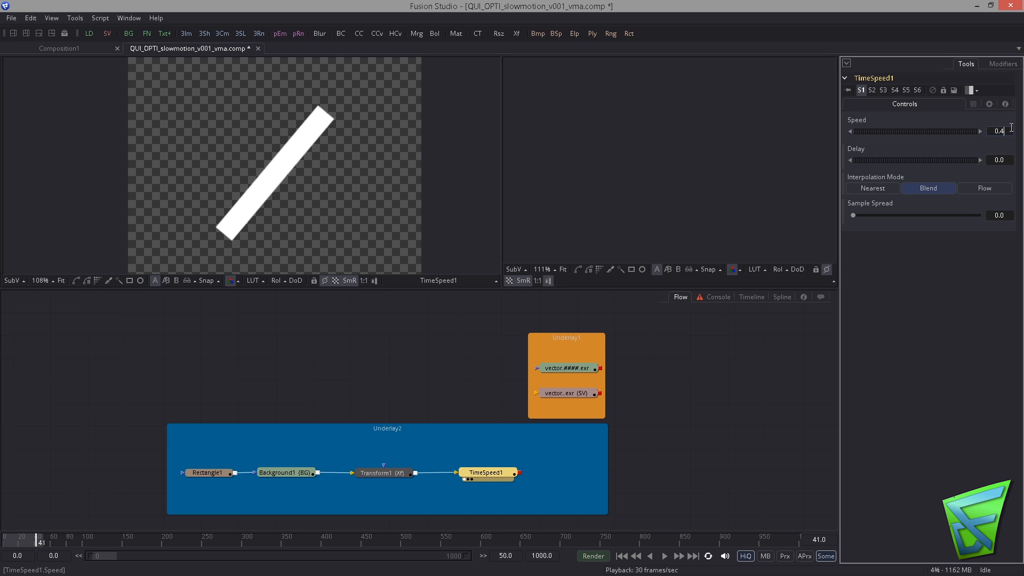
key("Tab")
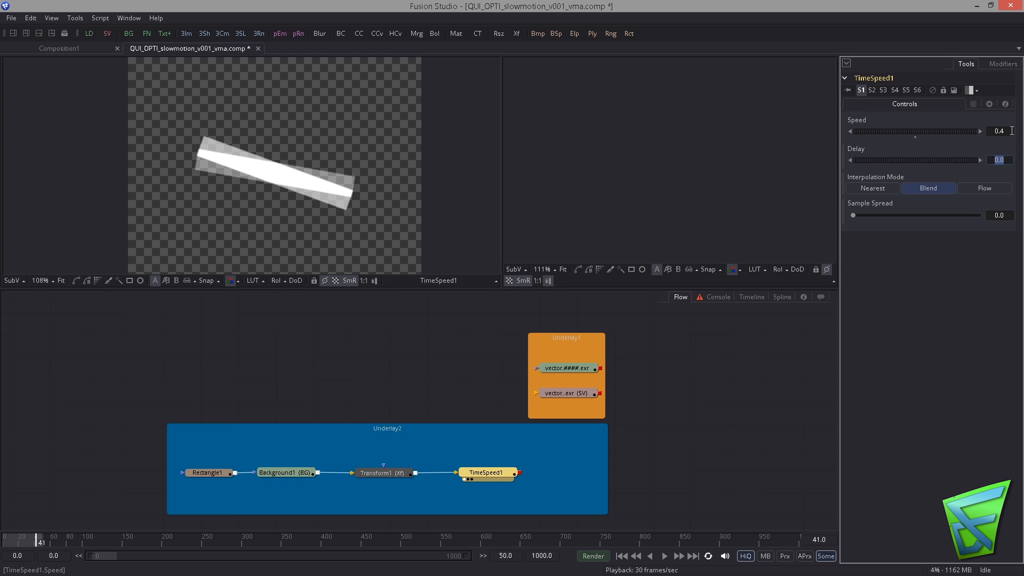
left_click(497, 472)
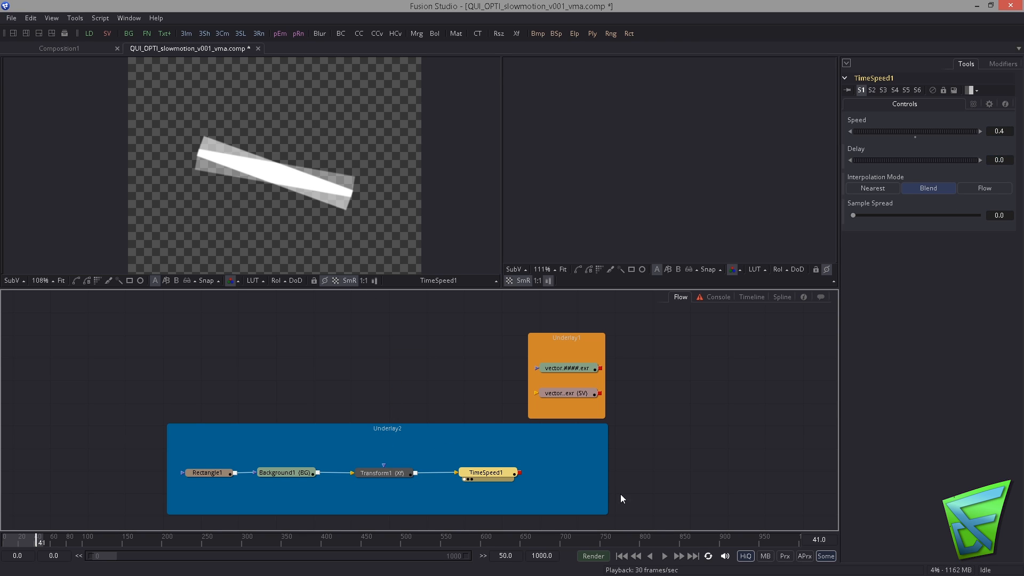
Play back the slowed animation and move TimeSpeed1 farther from Transform1 to leave room between them
left_click(663, 556)
left_click_drag(510, 474, 584, 474)
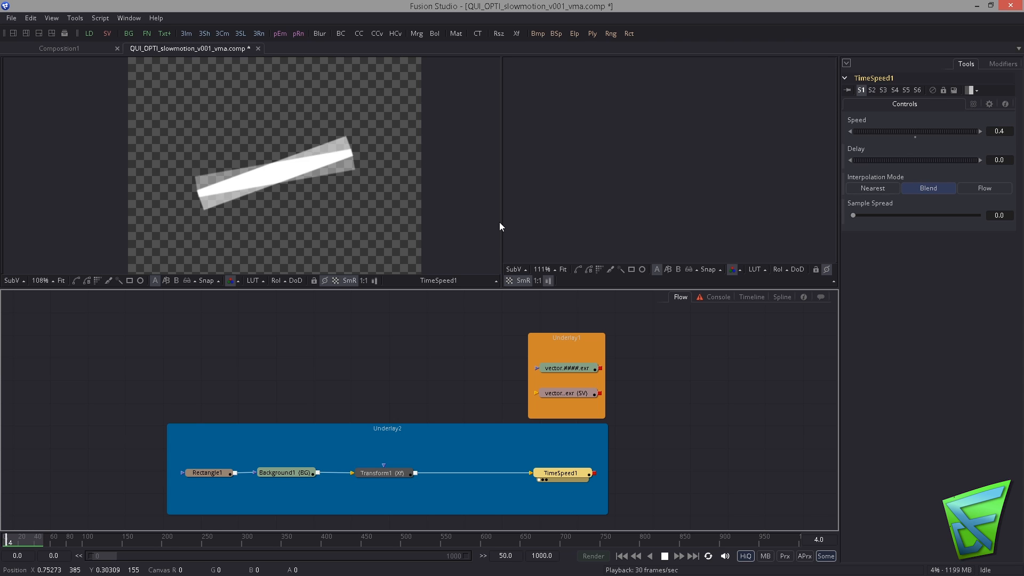
key("space")
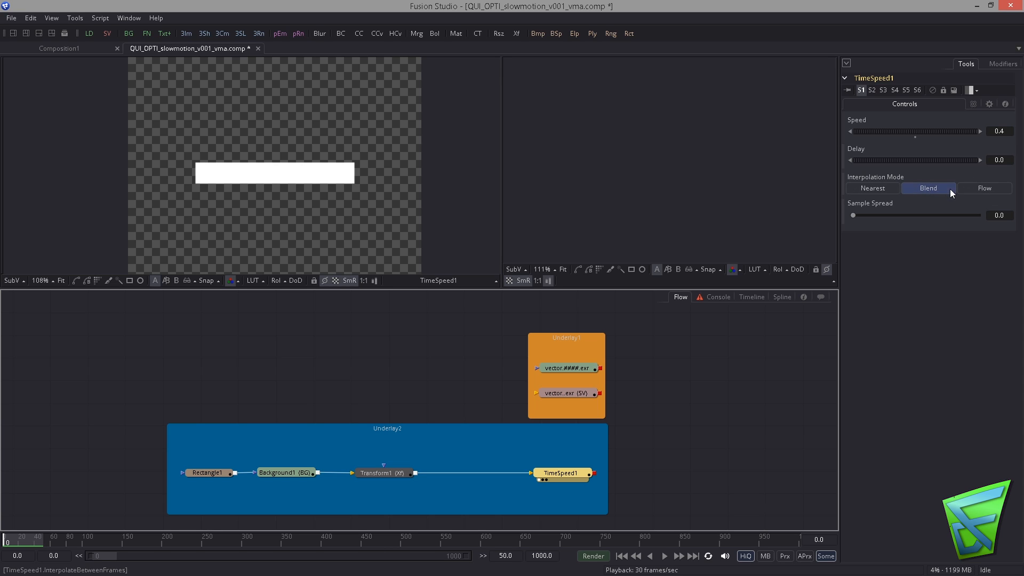
Change TimeSpeed1's Interpolation Mode to Flow, then preview the animation and return to the first frame
left_click(980, 187)
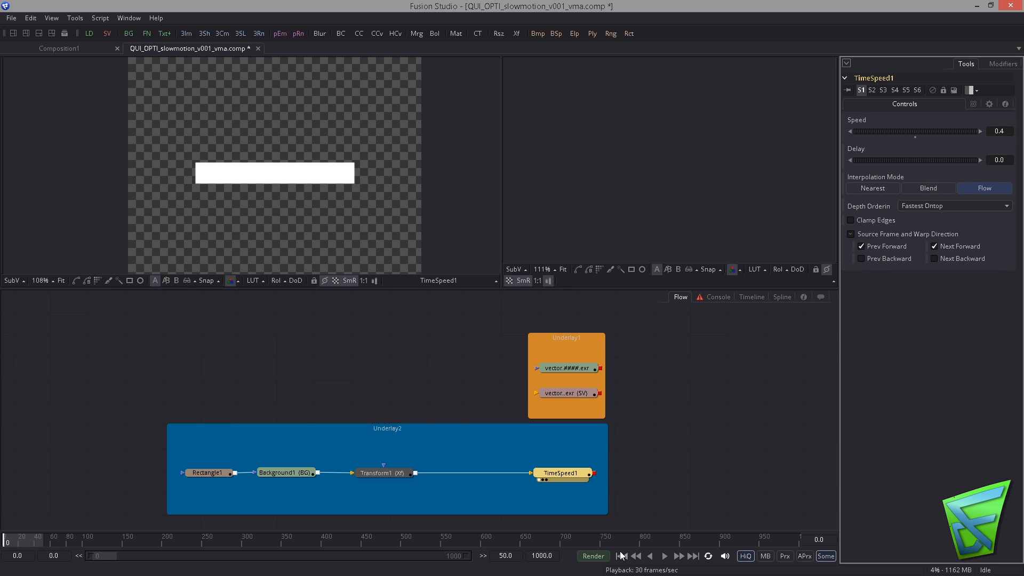
left_click(664, 556)
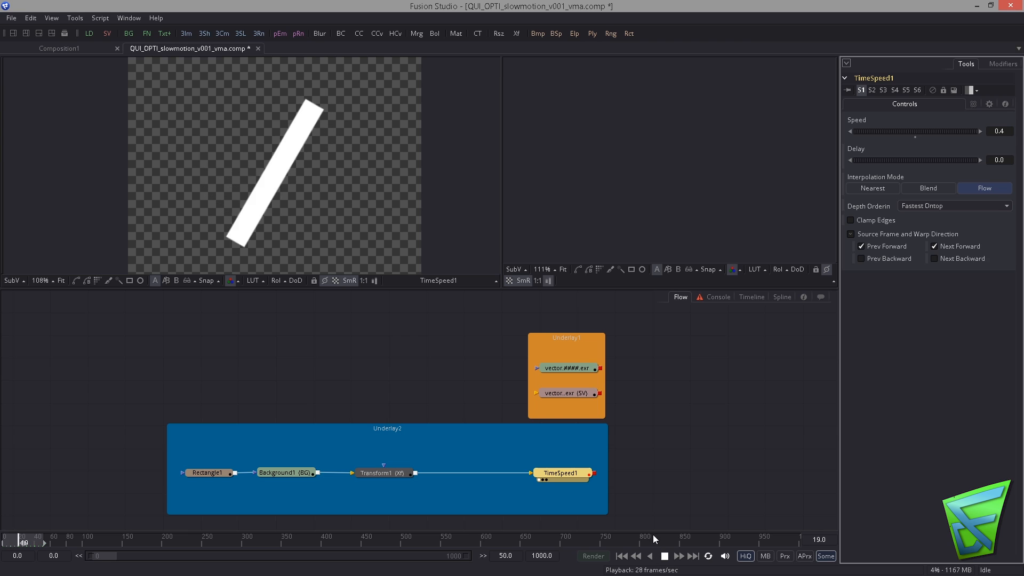
left_click(662, 557)
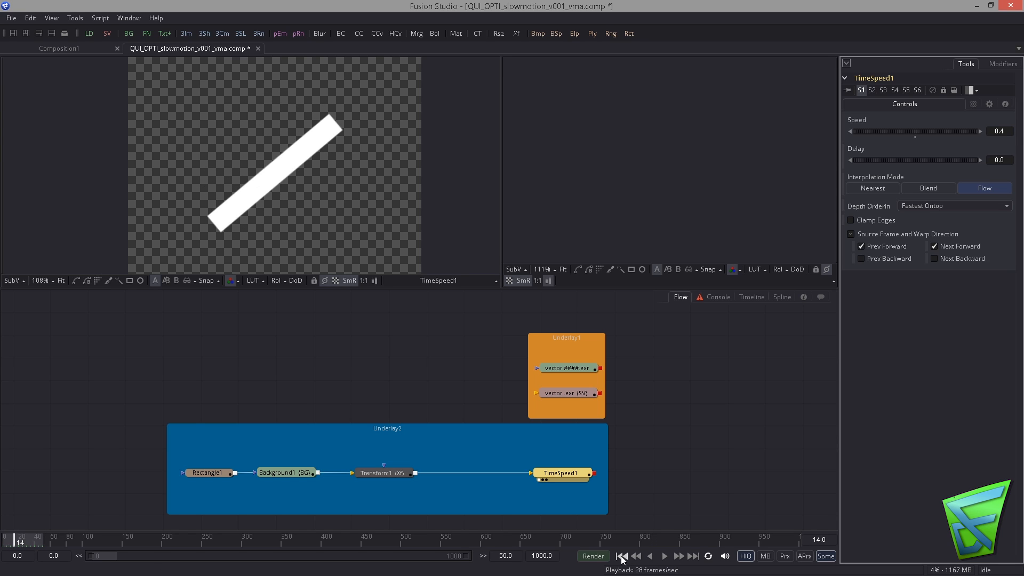
left_click(621, 556)
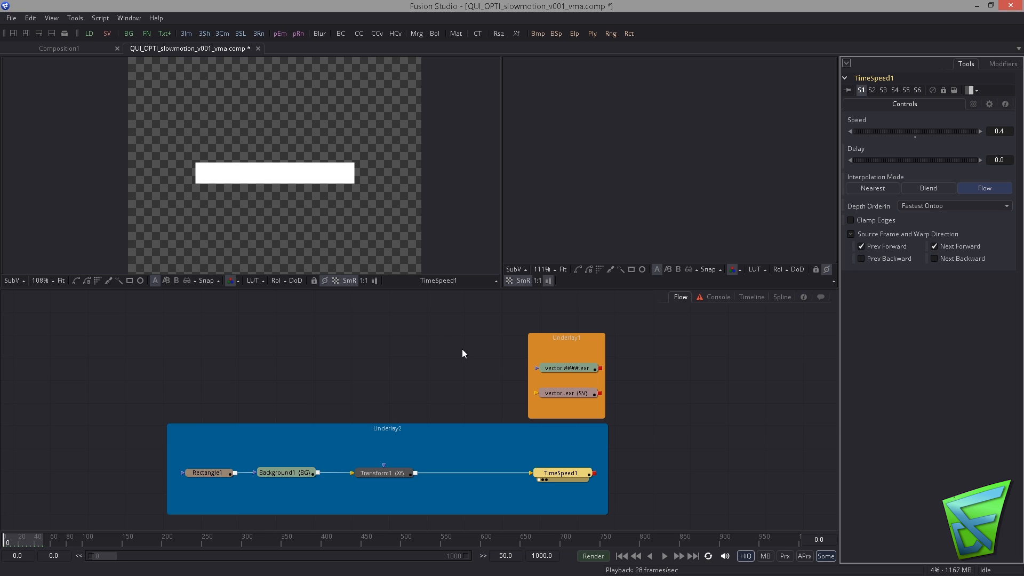
Insert an Optical Flow node between Transform1 and TimeSpeed1
key("ctrl+space")
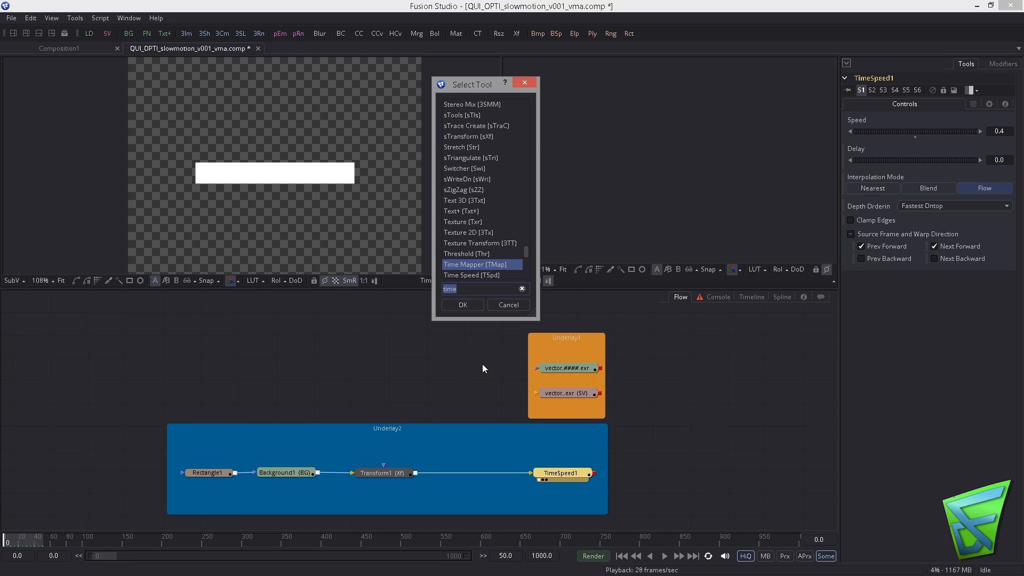
type("op")
key("Return")
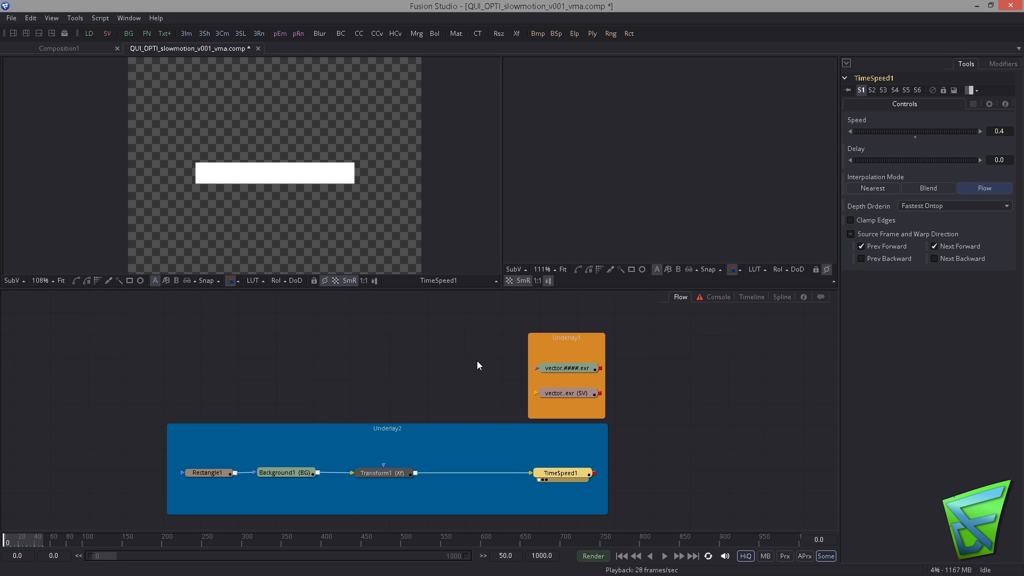
left_click_drag(633, 469, 482, 475)
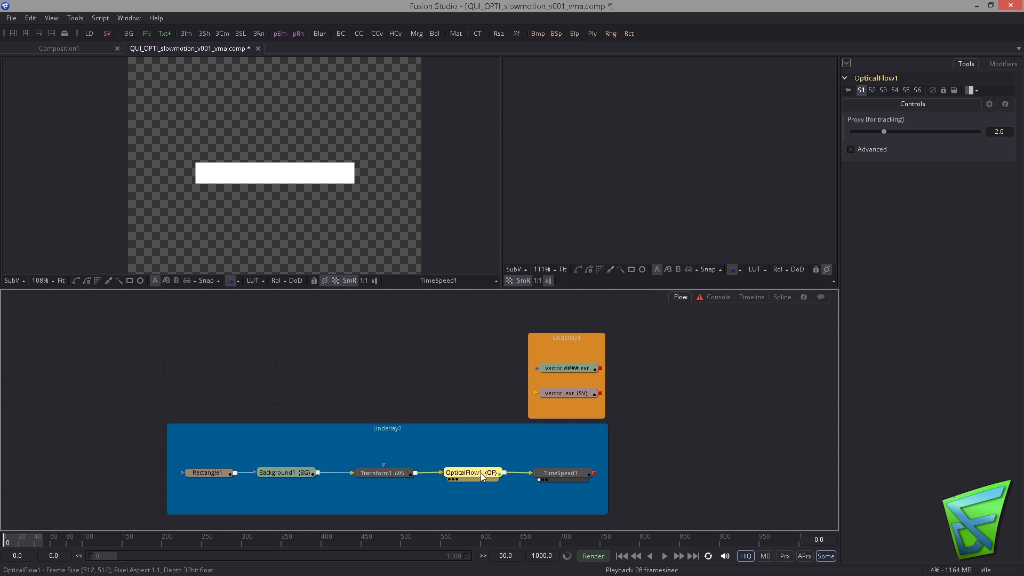
Show TimeSpeed1 in the first viewer and play back the optical-flow slow motion
left_click(565, 473)
left_click_drag(565, 473, 302, 197)
left_click(622, 512)
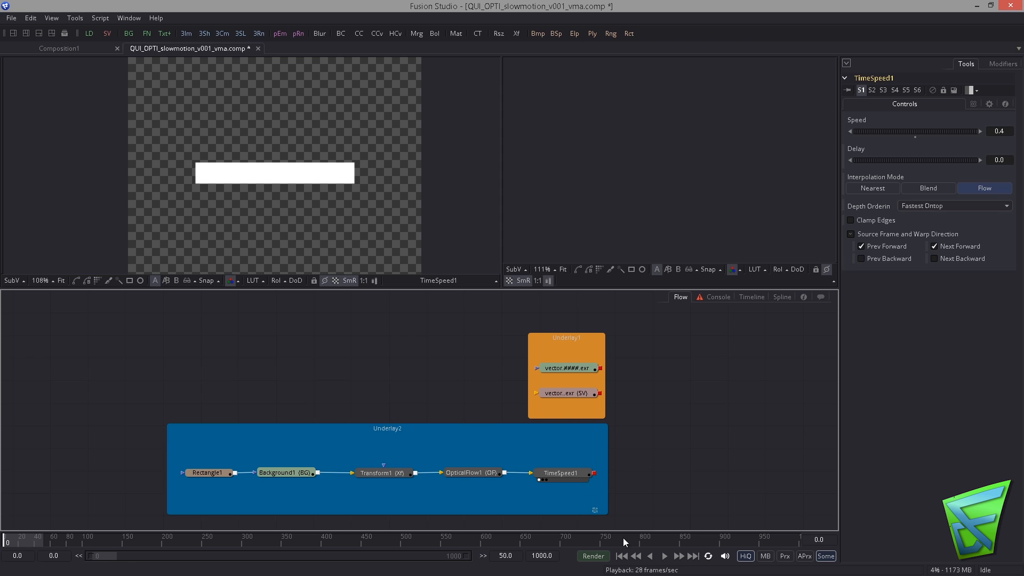
key("space")
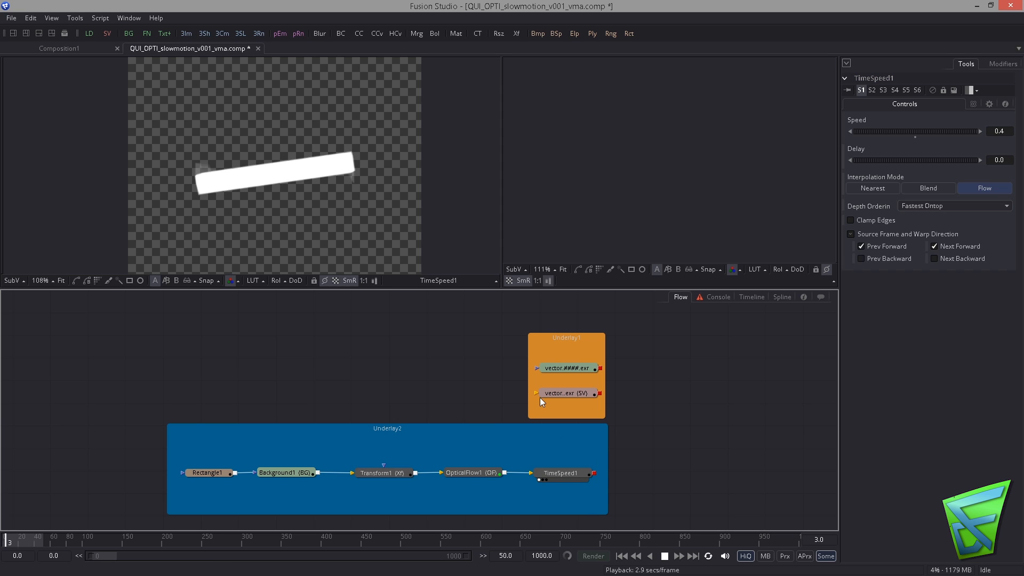
left_click(663, 556)
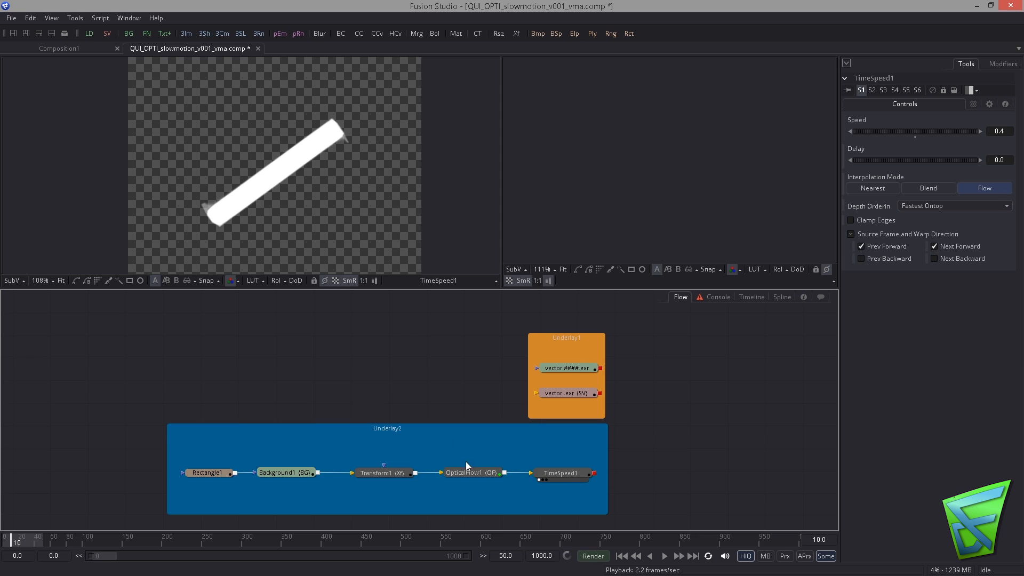
Show OpticalFlow1 in the second viewer with its Vectors channel displayed
left_click_drag(471, 472, 686, 196)
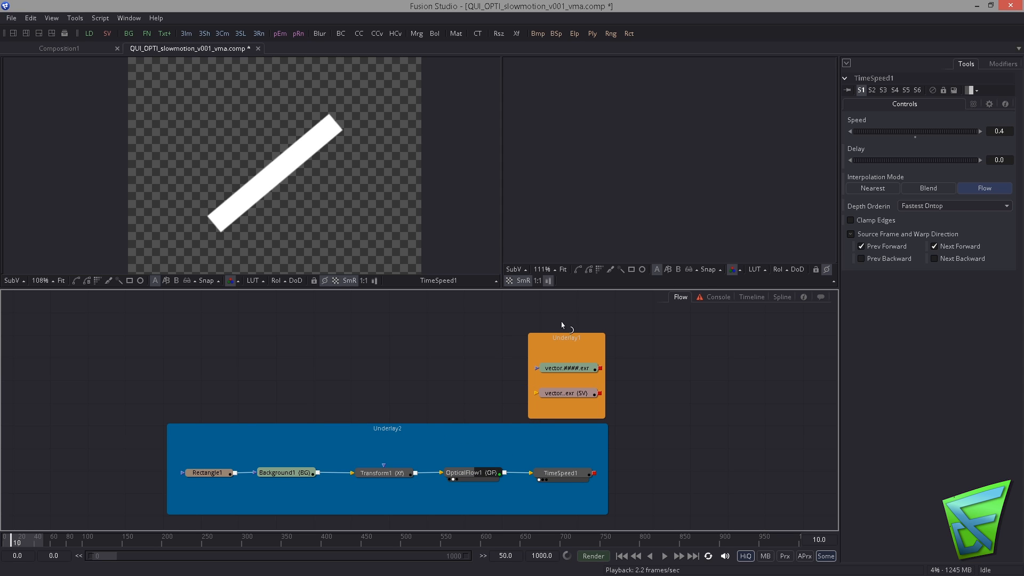
left_click(739, 270)
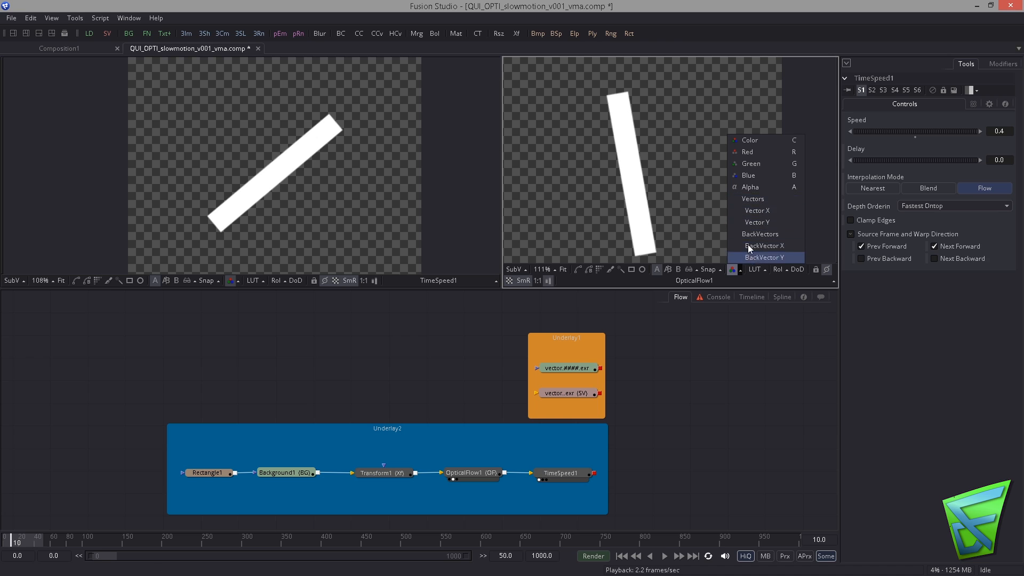
left_click(753, 199)
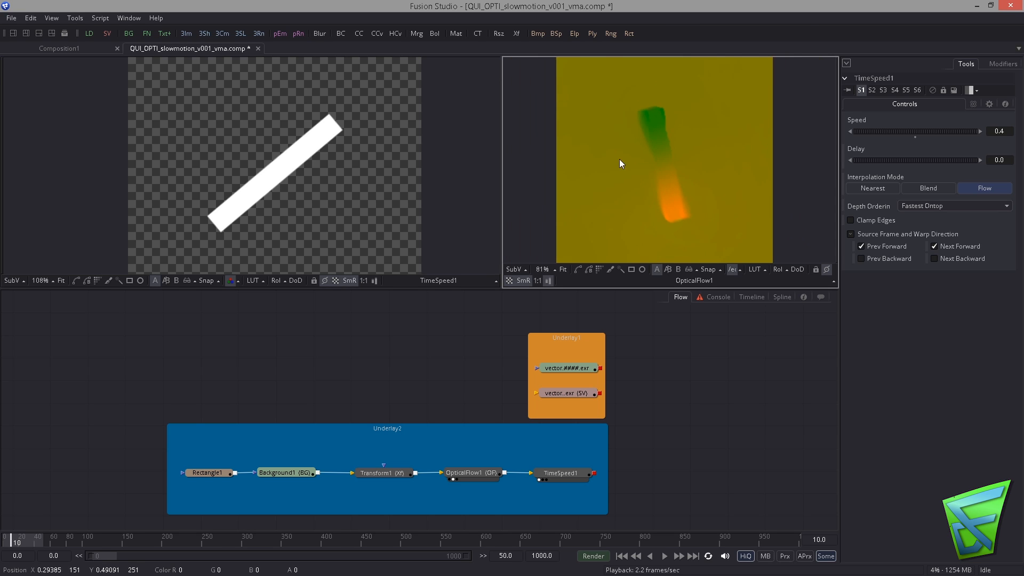
Compare the vectors with normalised image display off and on, leaving normalisation enabled
left_click(548, 280)
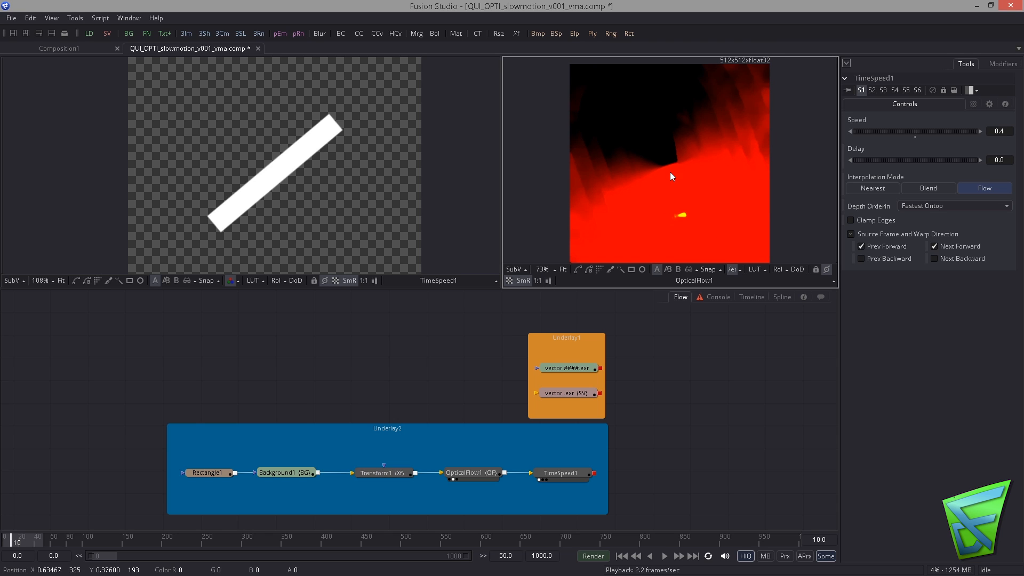
left_click(547, 280)
left_click(546, 280)
left_click(547, 282)
left_click(547, 282)
left_click(547, 282)
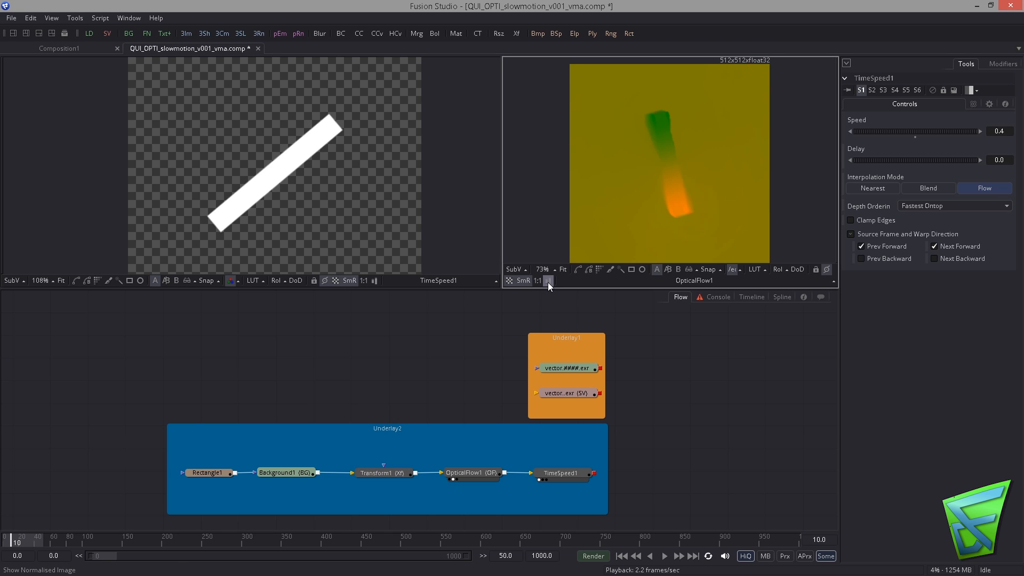
left_click(547, 282)
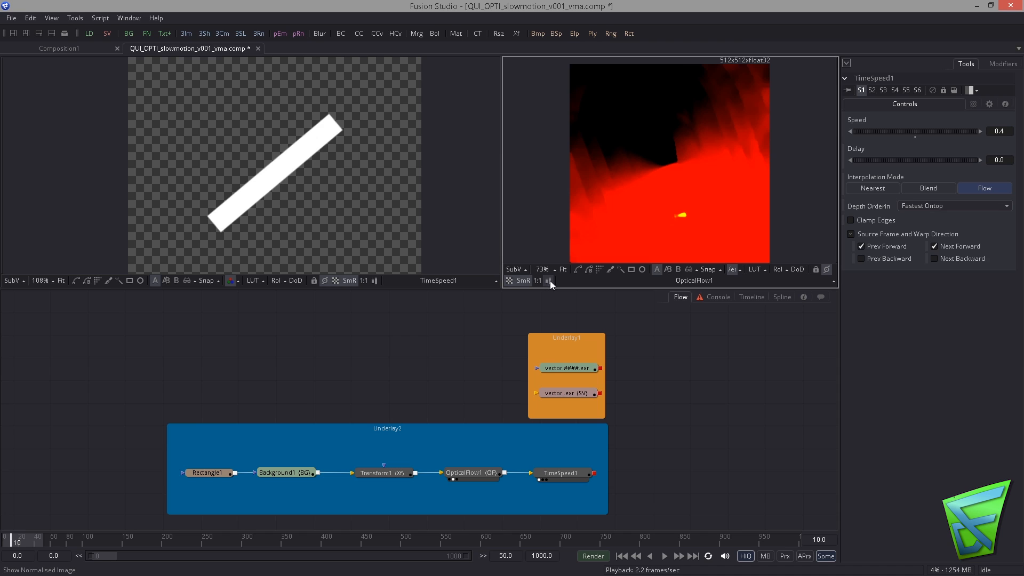
left_click(548, 280)
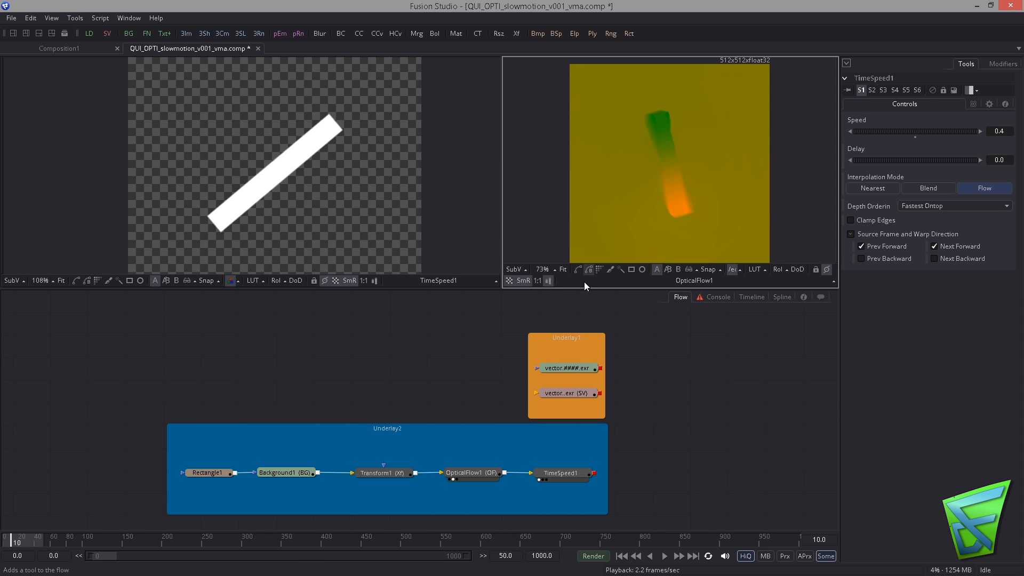
left_click(547, 281)
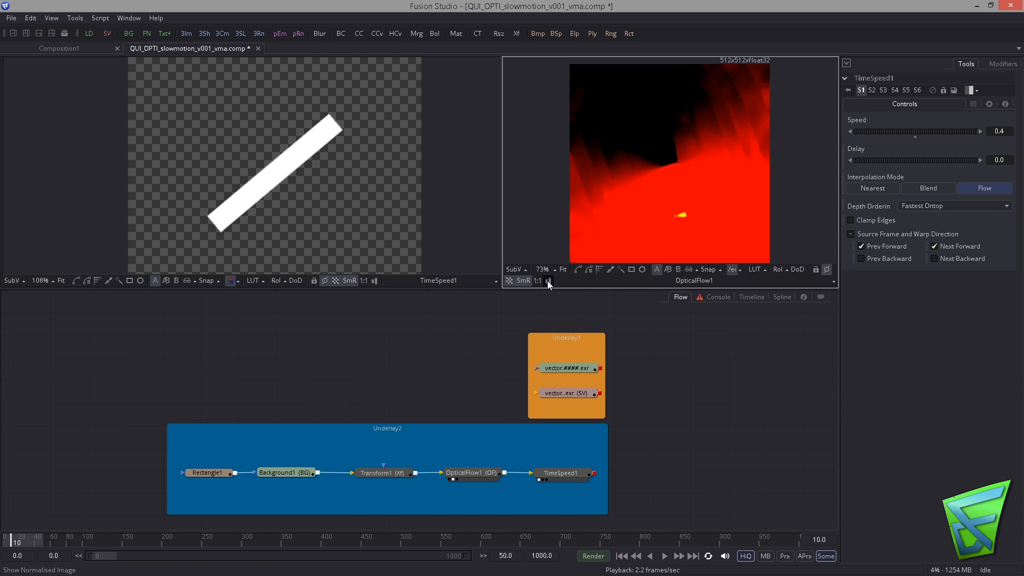
left_click(547, 281)
left_click_drag(649, 191, 655, 189)
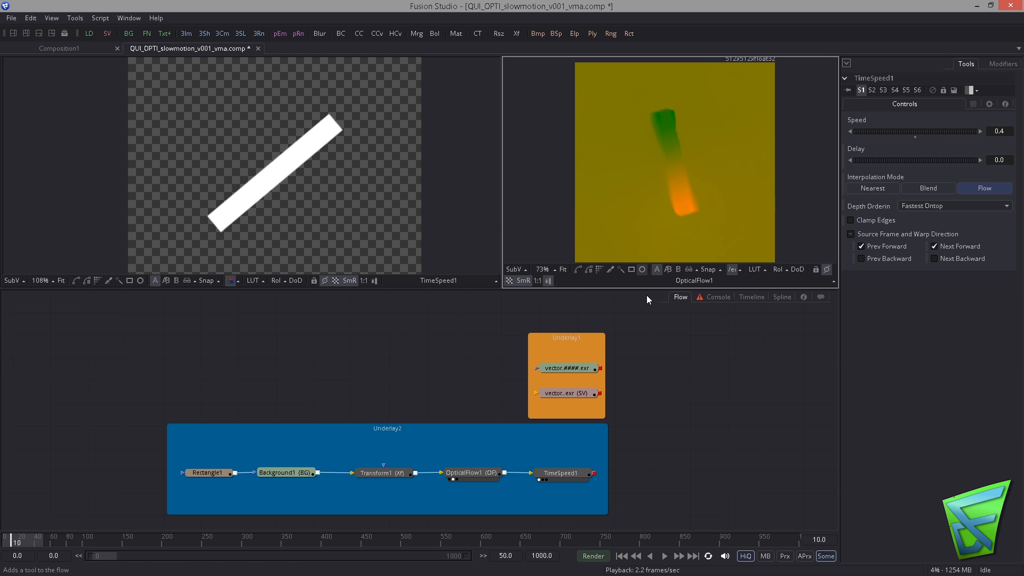
Play the animation from the first frame to watch the slow motion alongside its motion vectors
left_click(621, 557)
left_click(664, 556)
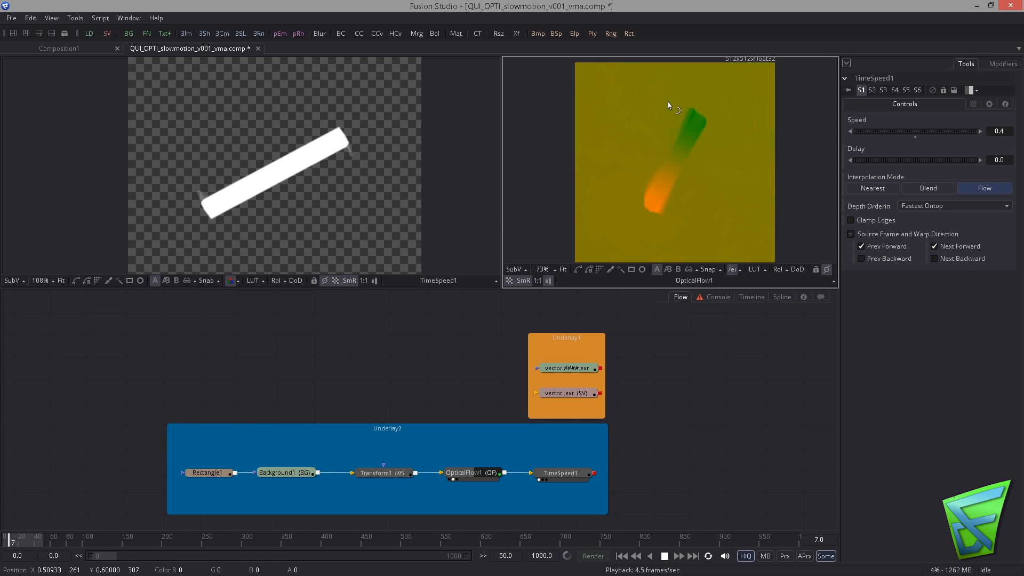
Connect OpticalFlow1's output to the vector..exr saver and show the saver's Format settings
left_click(472, 473)
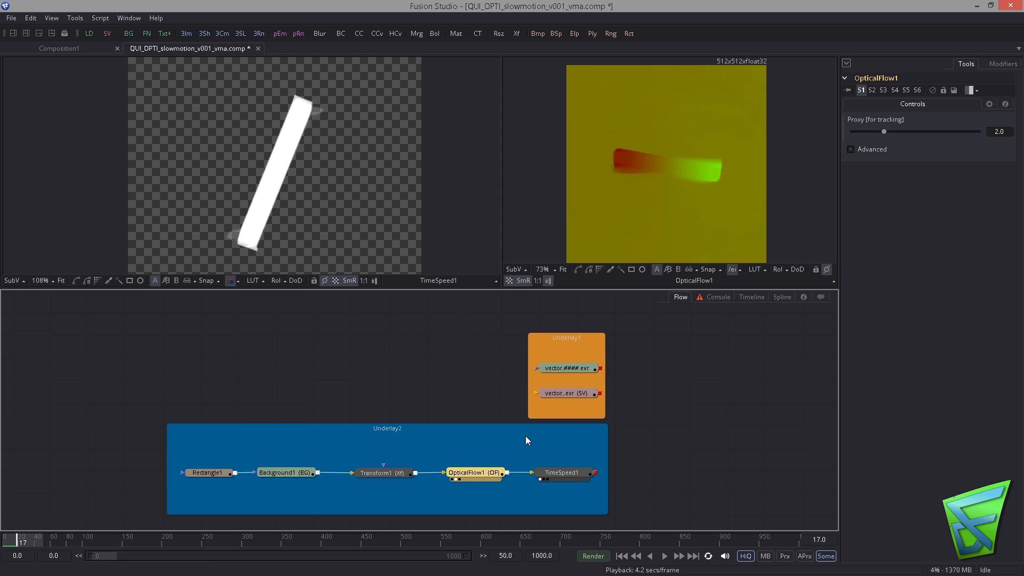
left_click(564, 394)
left_click_drag(506, 472, 581, 393)
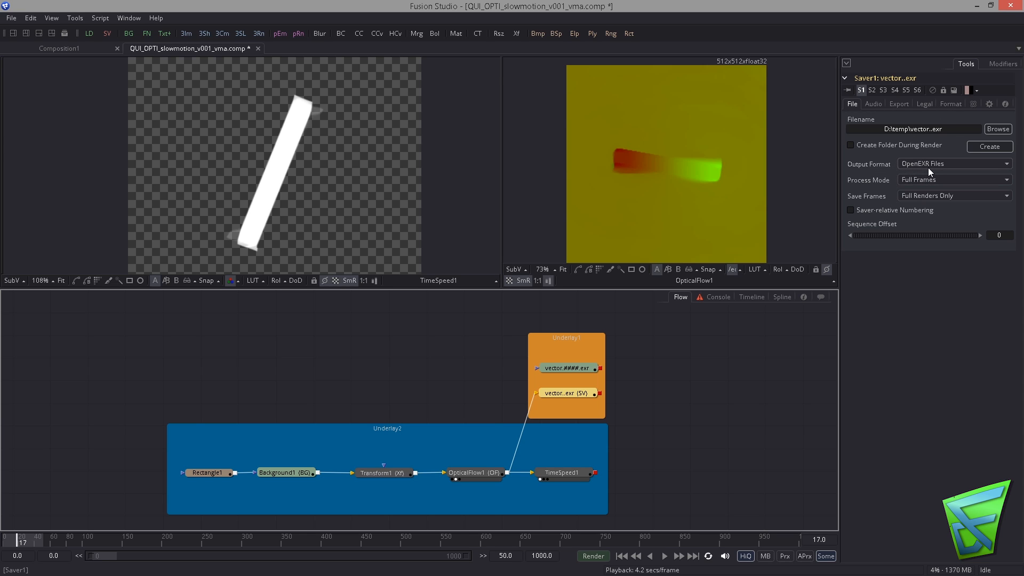
left_click(950, 104)
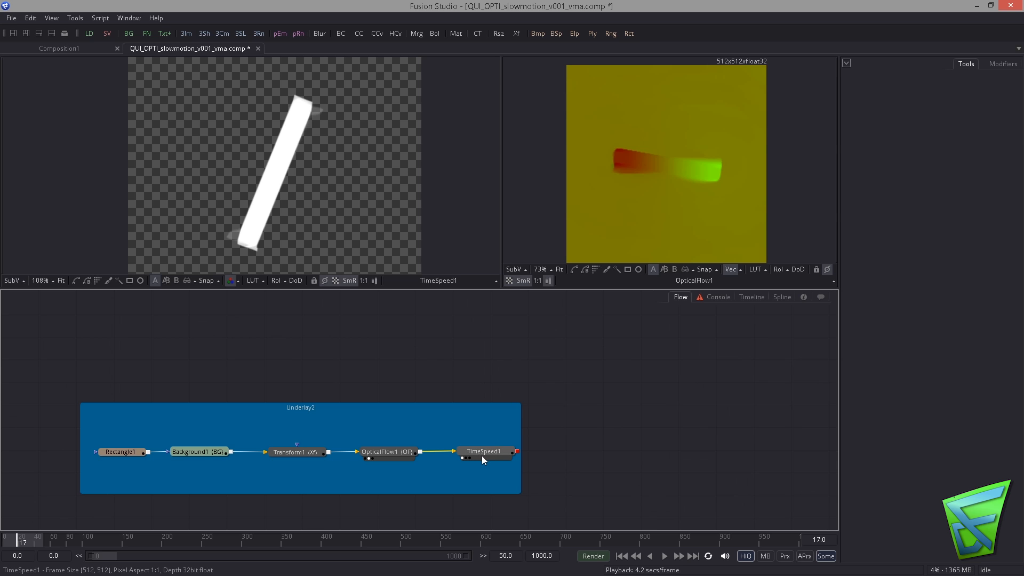
Duplicate TimeSpeed1, connect the copy to OpticalFlow1's output, and set its interpolation mode to Blend
left_click_drag(481, 454, 478, 417)
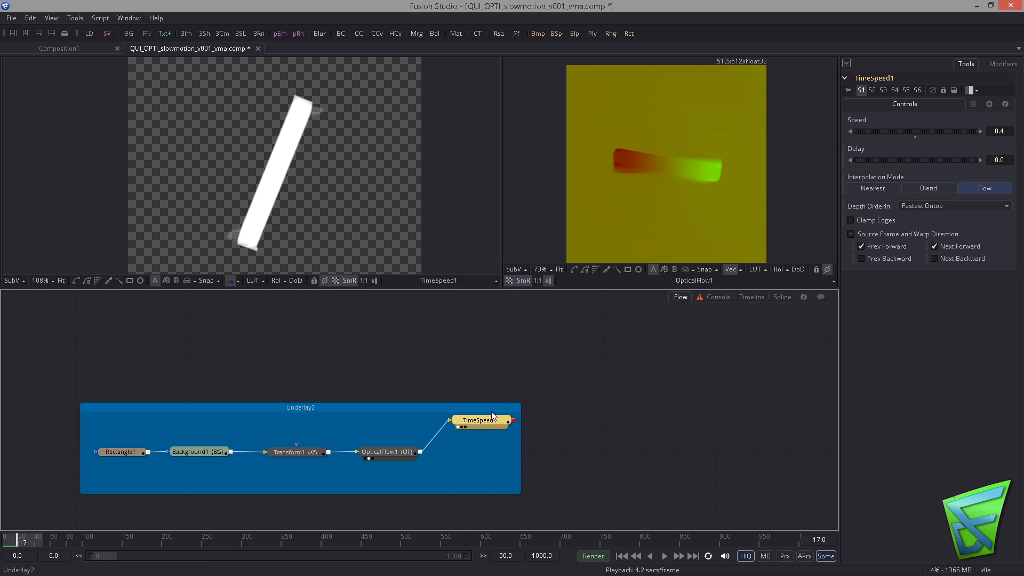
key("ctrl+c")
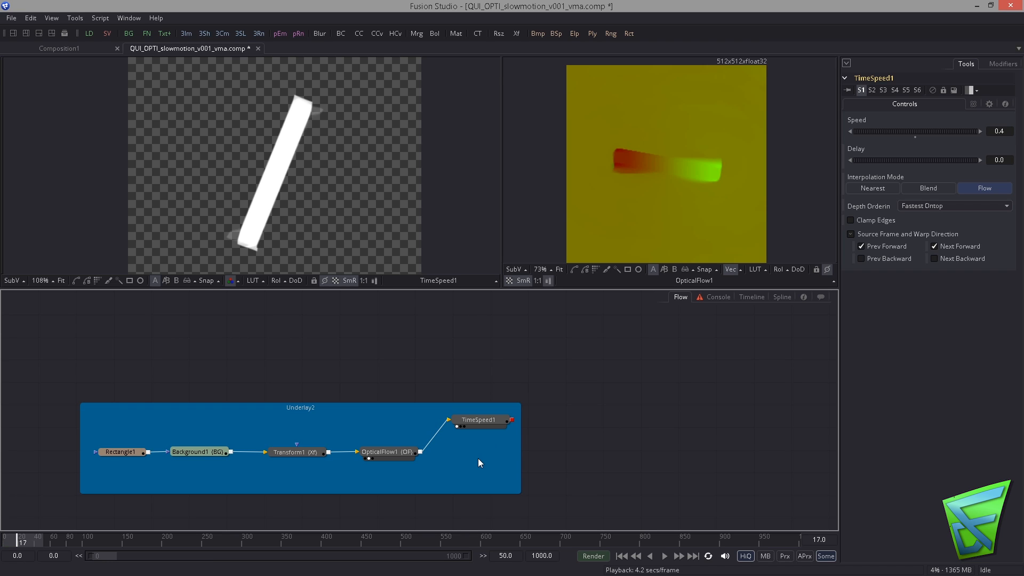
key("ctrl+v")
left_click_drag(421, 450, 450, 459)
left_click(928, 192)
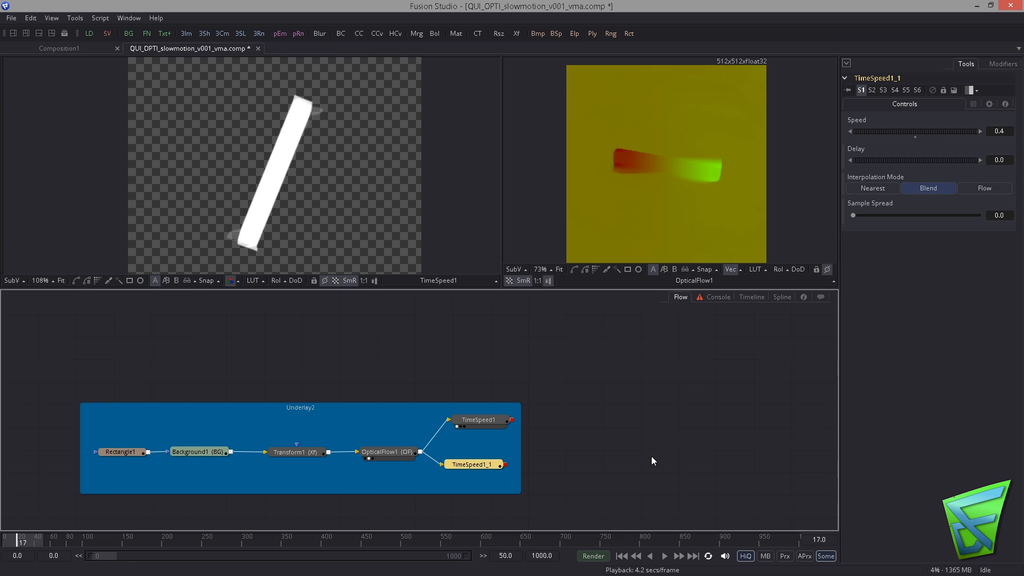
Examine both ends of the bar up close in TimeSpeed1's Flow result for interpolation artefacts
left_click(482, 421)
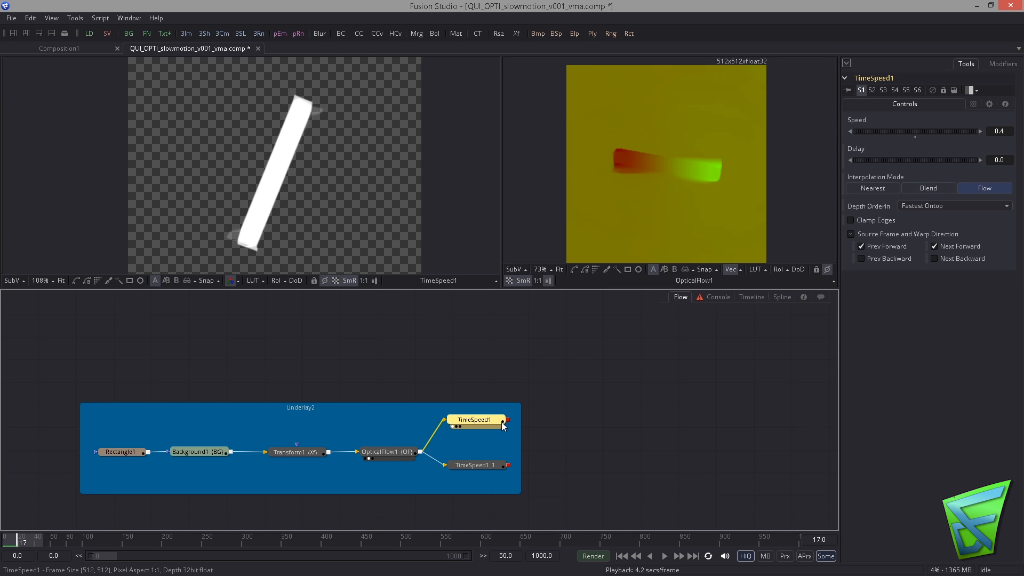
scroll(285, 151, "up", 4)
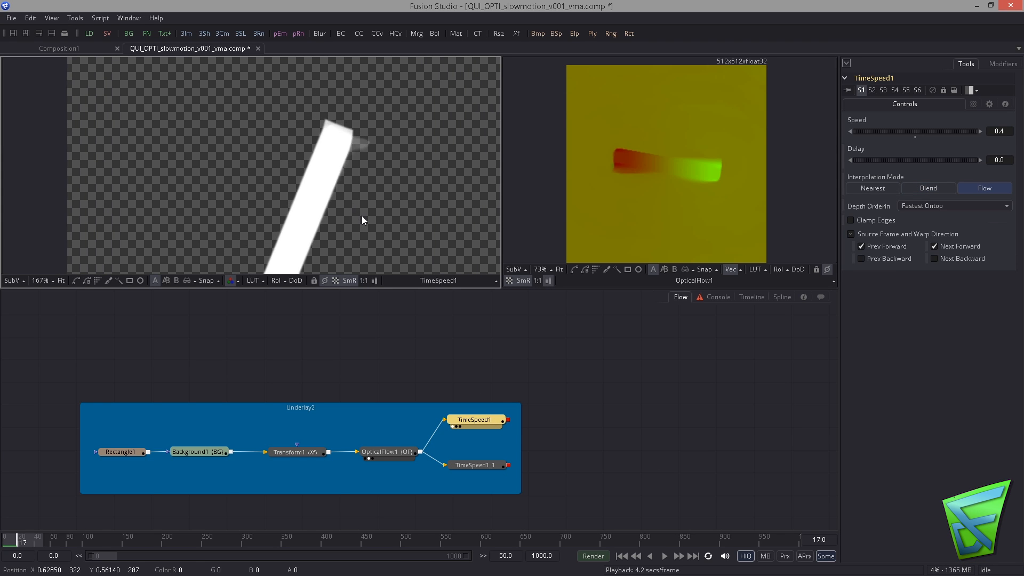
left_click_drag(379, 25, 390, 19)
left_click_drag(298, 262, 309, 205)
scroll(364, 189, "down", 1)
scroll(365, 188, "up", 2)
scroll(313, 196, "up", 2)
scroll(251, 194, "down", 1)
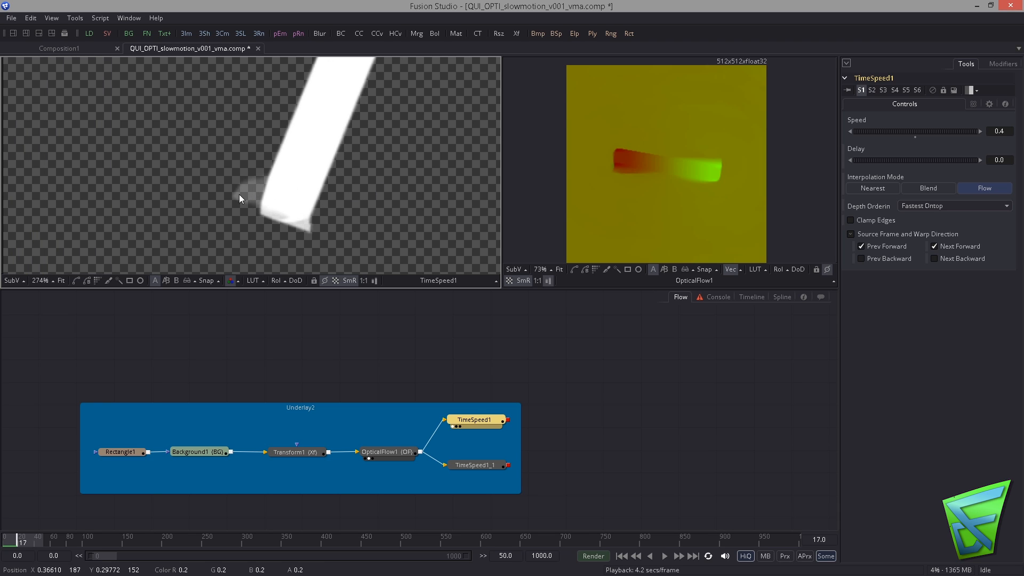
scroll(141, 203, "down", 1)
scroll(240, 209, "down", 4)
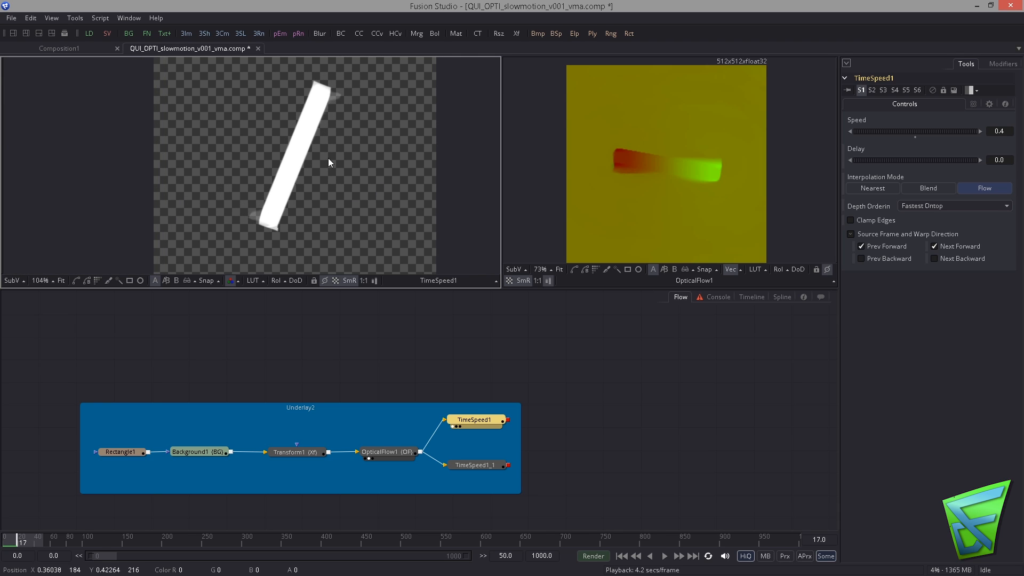
Expand OpticalFlow1's Advanced settings and lower the Loose/Tight value to about 1.04
left_click(396, 451)
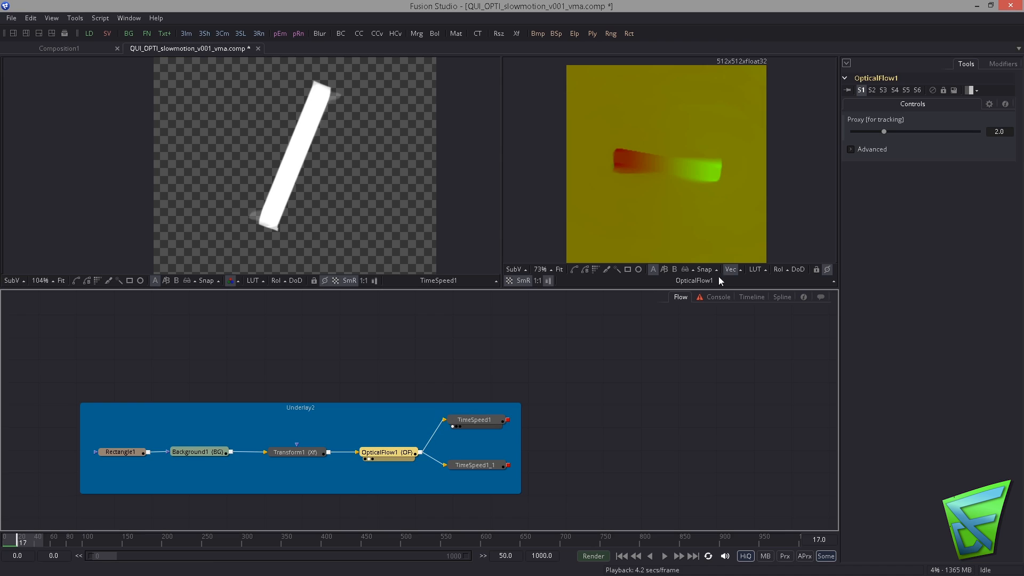
left_click(849, 150)
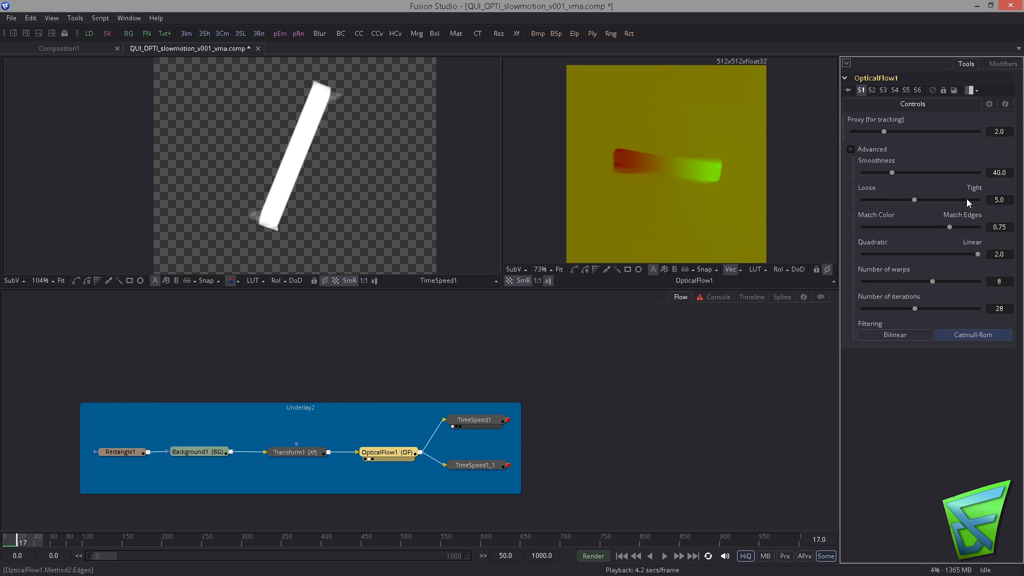
left_click_drag(914, 199, 865, 200)
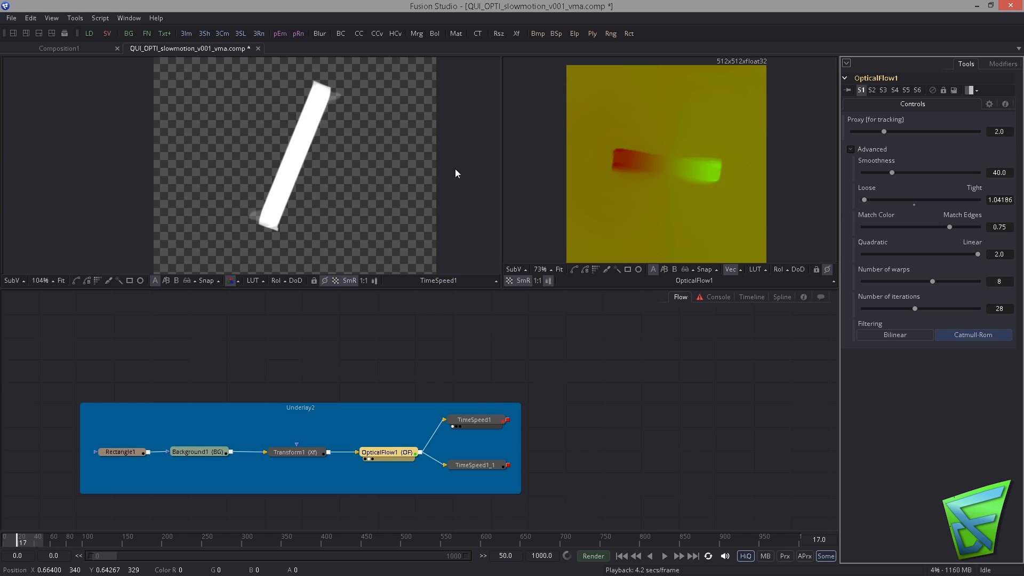
left_click(422, 137)
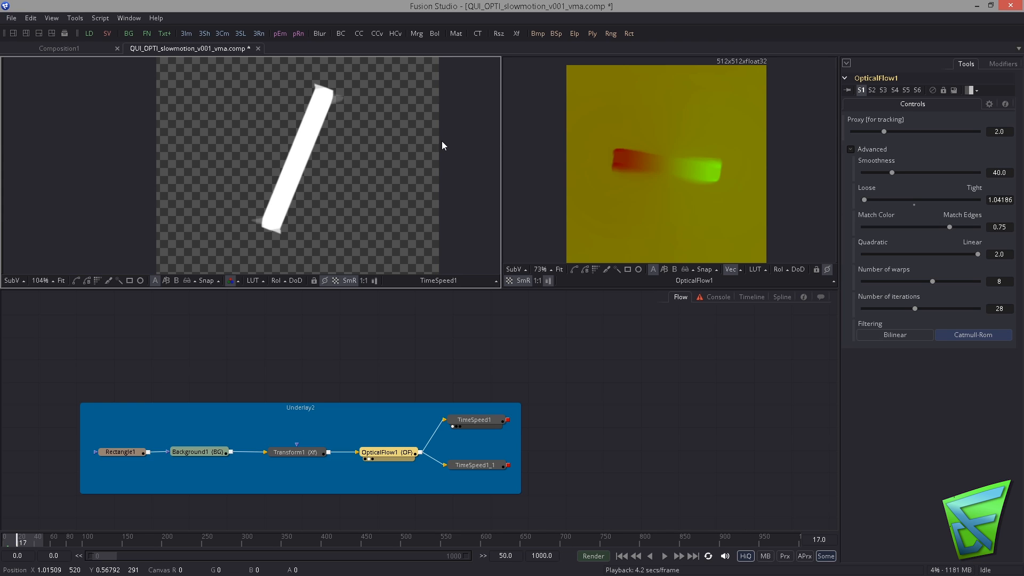
Reduce OpticalFlow1's Smoothness to about 25.2 and set its Quadratic/Linear value to 1.0
left_click_drag(891, 172, 870, 173)
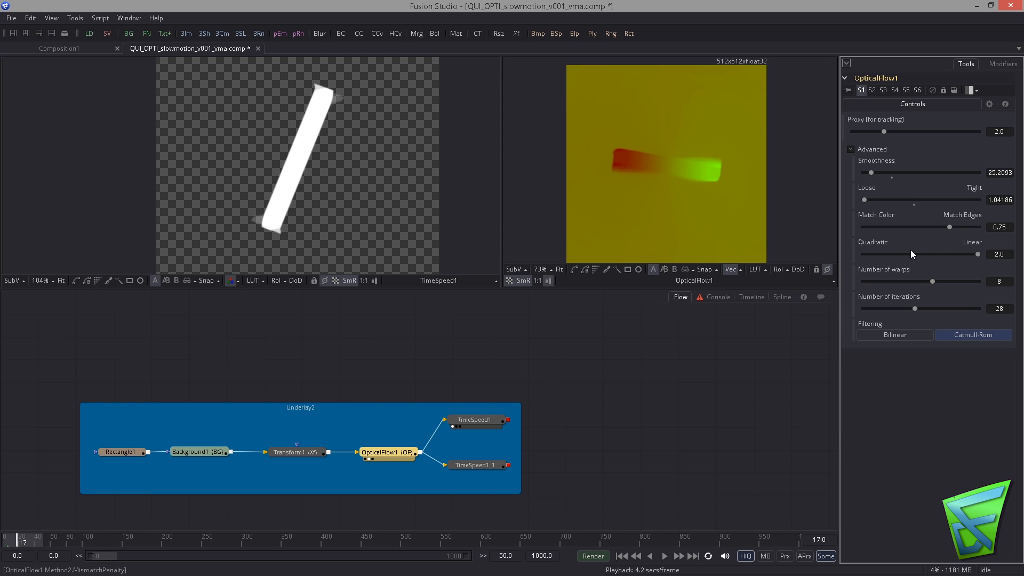
left_click_drag(974, 251, 864, 257)
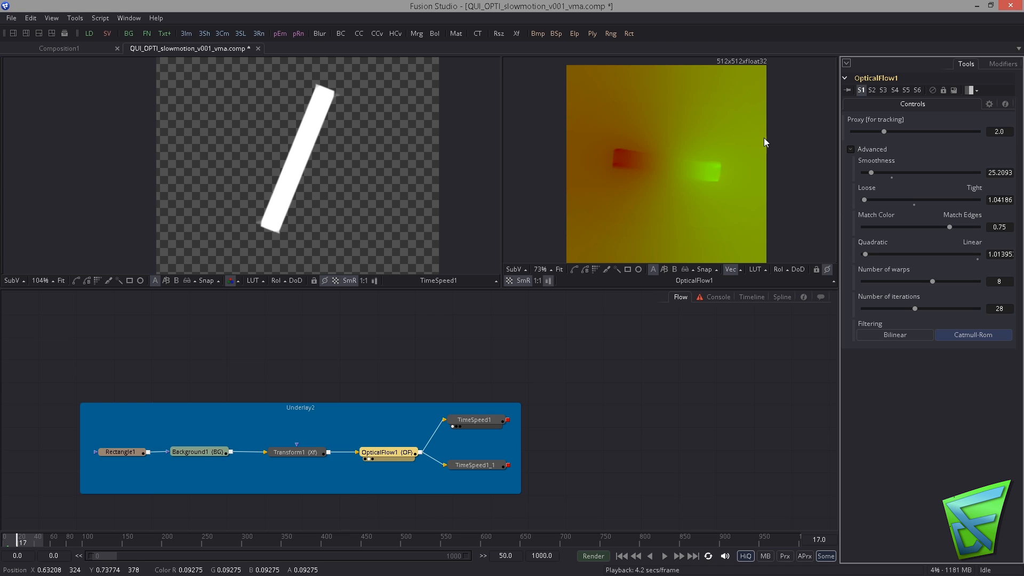
double_click(867, 256)
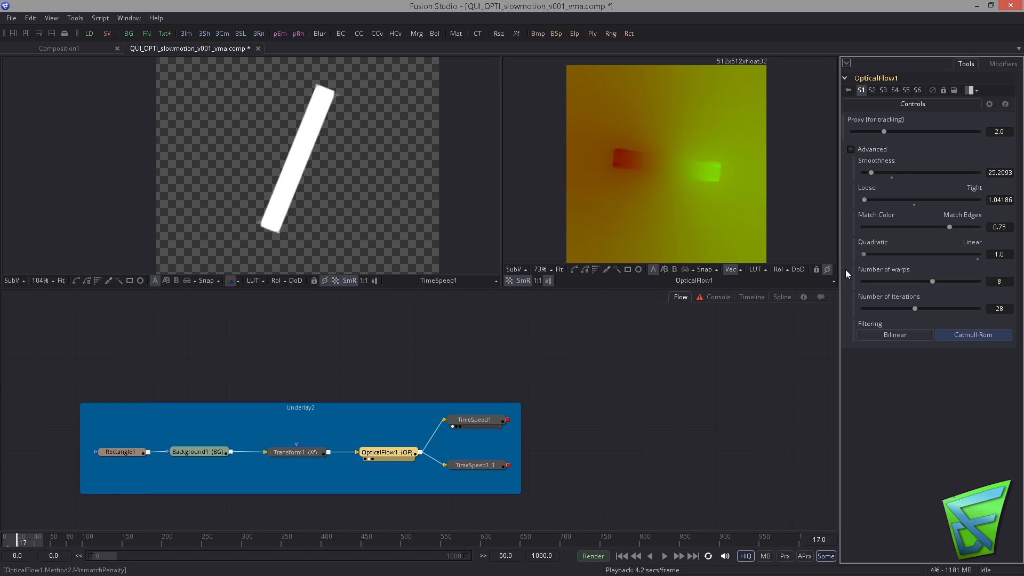
Set OpticalFlow1's Match Color/Match Edges value to 0.0 and raise Smoothness to about 95.2
double_click(950, 228)
double_click(870, 172)
left_click_drag(865, 169, 980, 188)
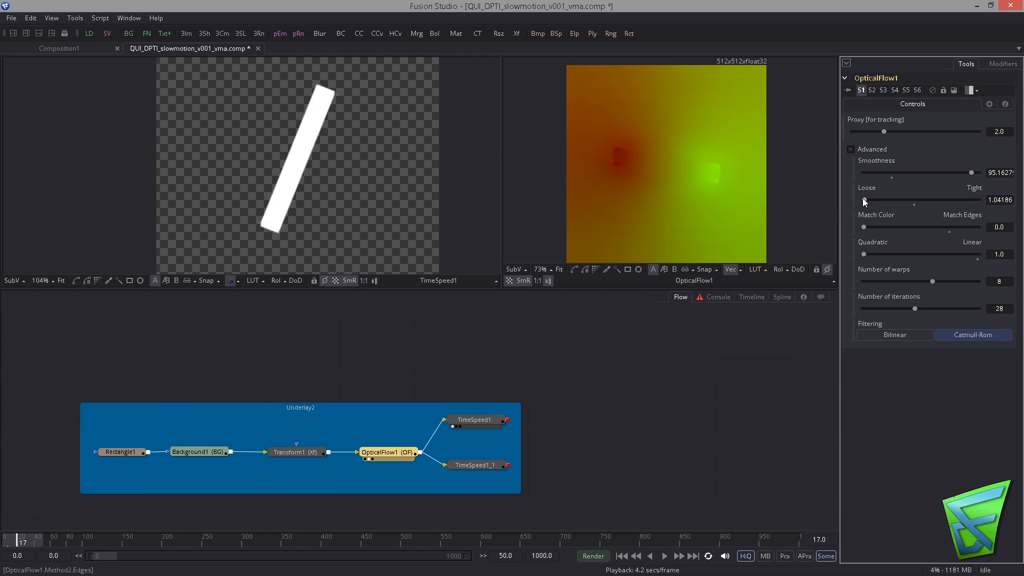
Play from the first frame and compare TimeSpeed1 with the blended copy shown in colour in the second viewer
left_click(621, 556)
left_click(665, 555)
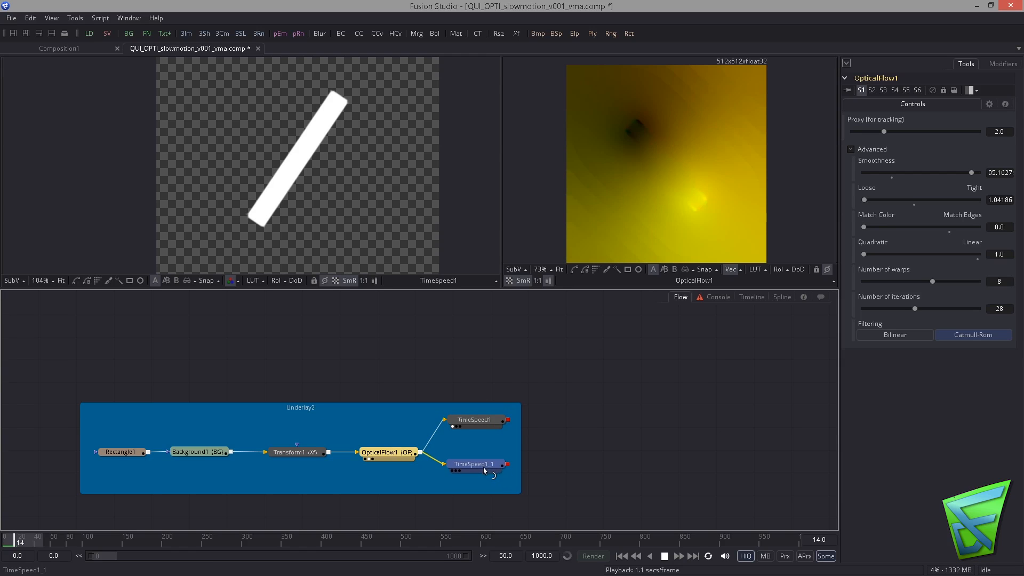
left_click_drag(484, 470, 645, 202)
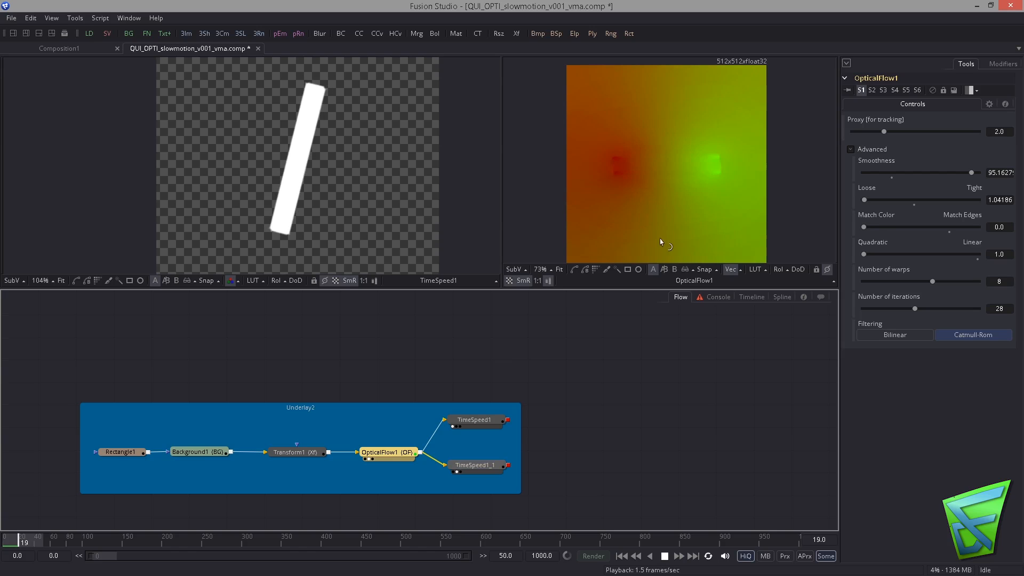
left_click(636, 180)
key("c")
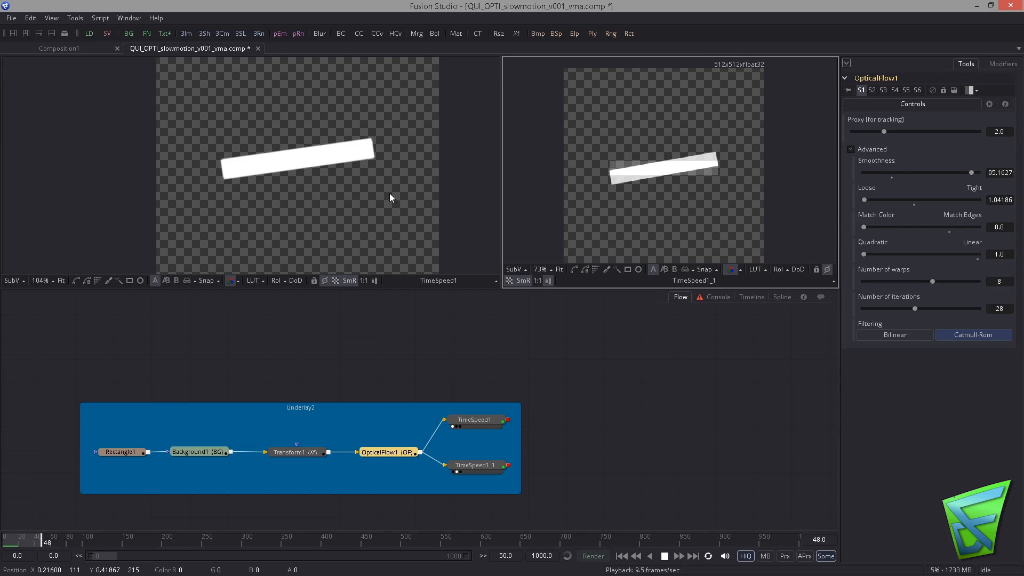
mouse_move(363, 182)
left_mouse_down()
mouse_move(302, 180)
mouse_move(346, 180)
left_mouse_up()
left_click_drag(643, 179, 658, 181)
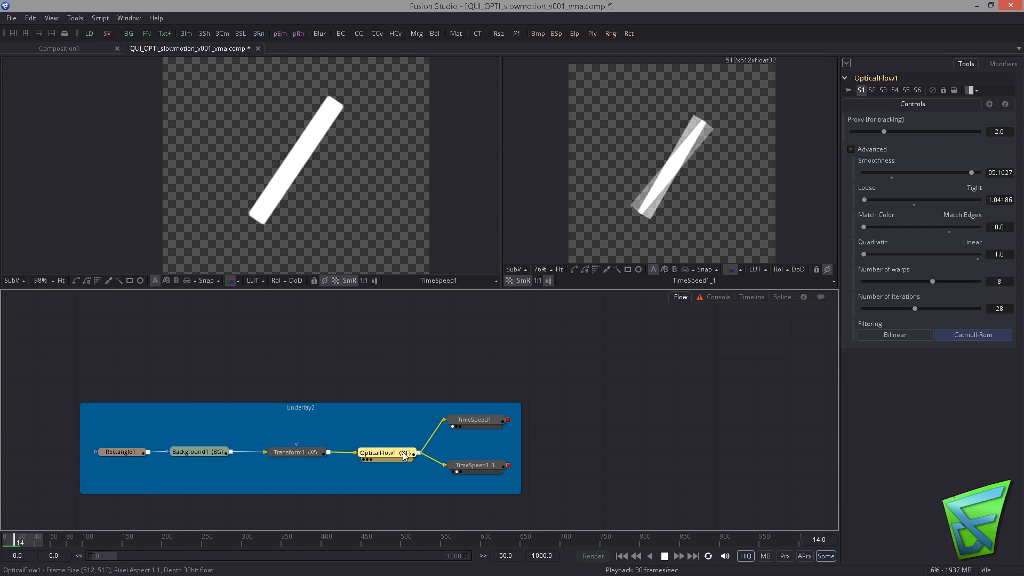
Set TimeSpeed1's Speed to 0.1
left_click(482, 424)
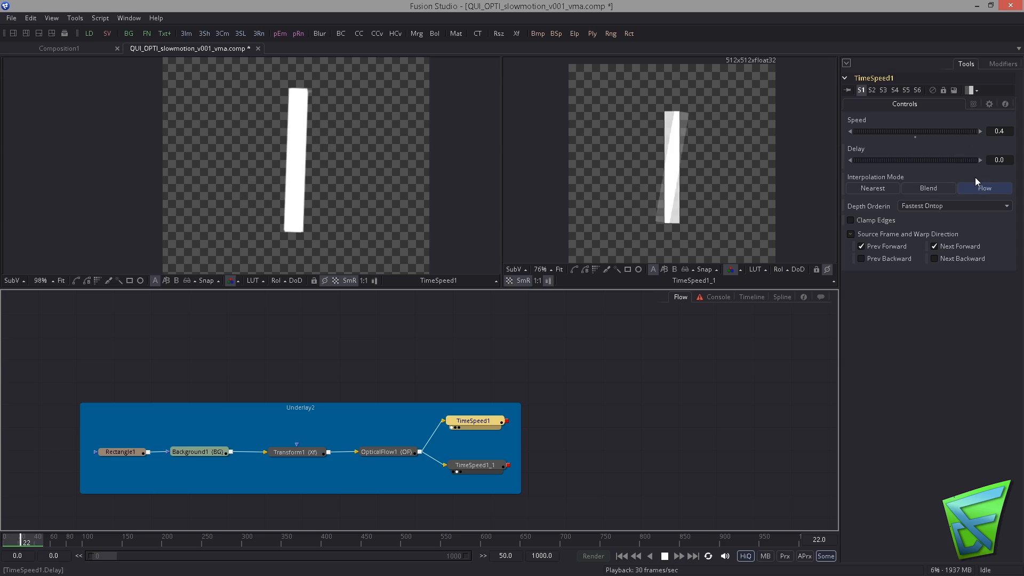
left_click(998, 131)
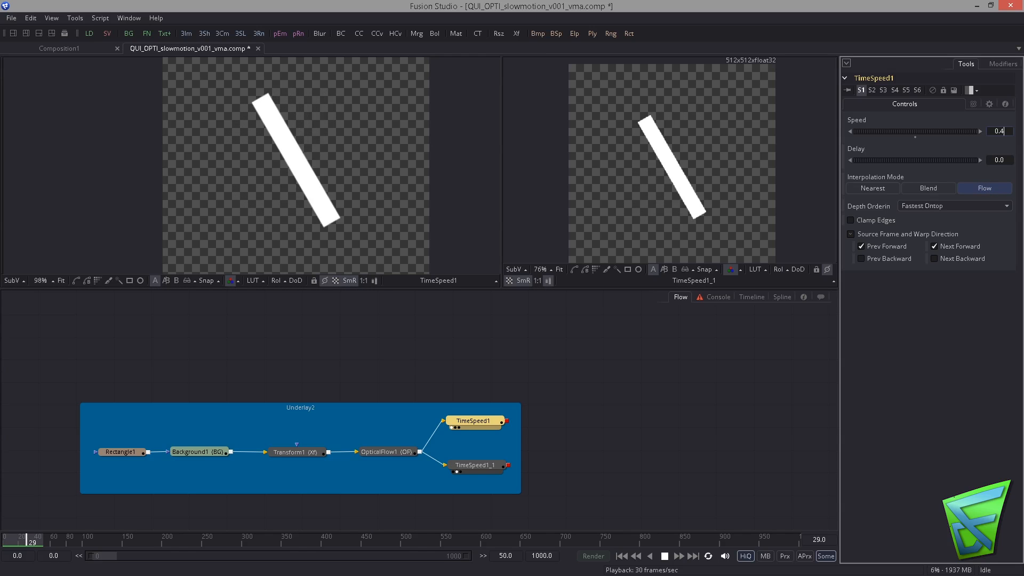
key("BackSpace")
type("1")
key("Return")
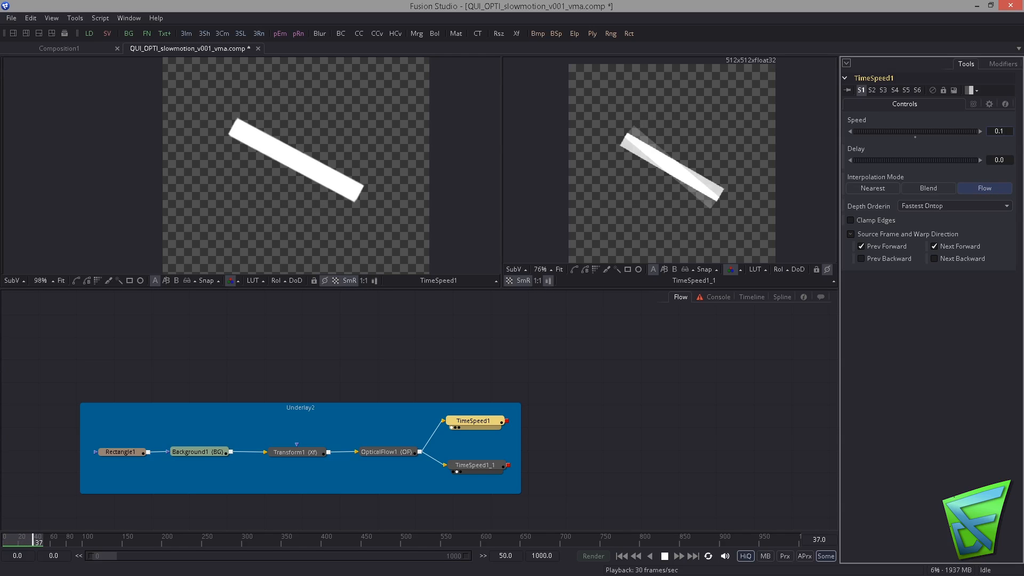
Set TimeSpeed1's Delay to 0.0 and restart playback of the animation
left_click(1002, 159)
type(".")
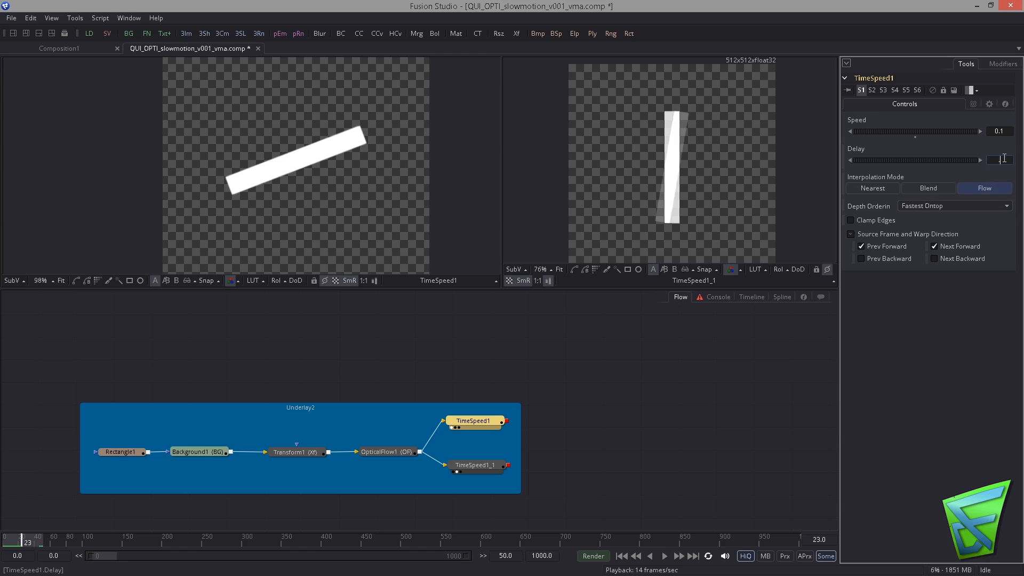
type("0")
key("Tab")
left_click(663, 556)
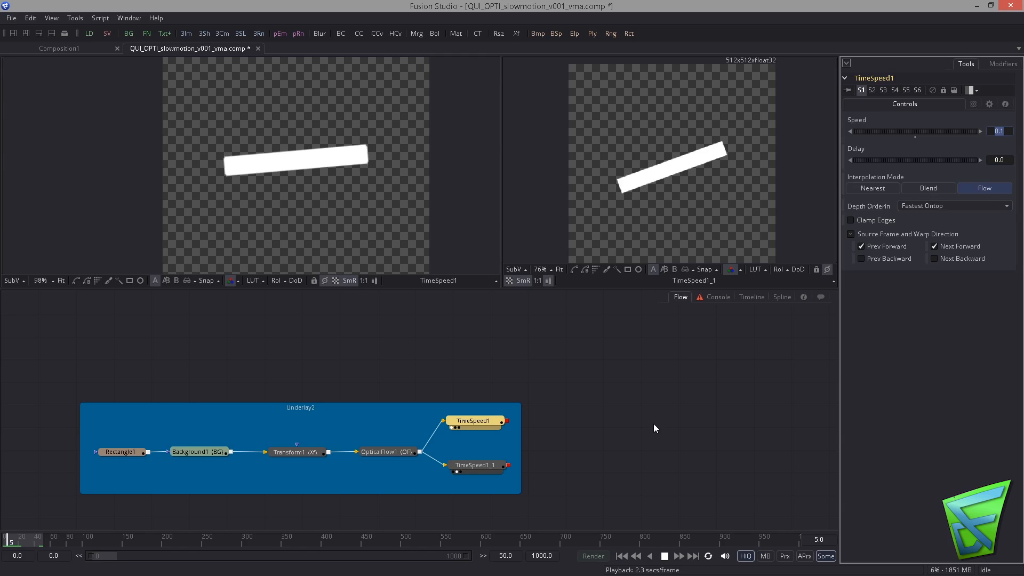